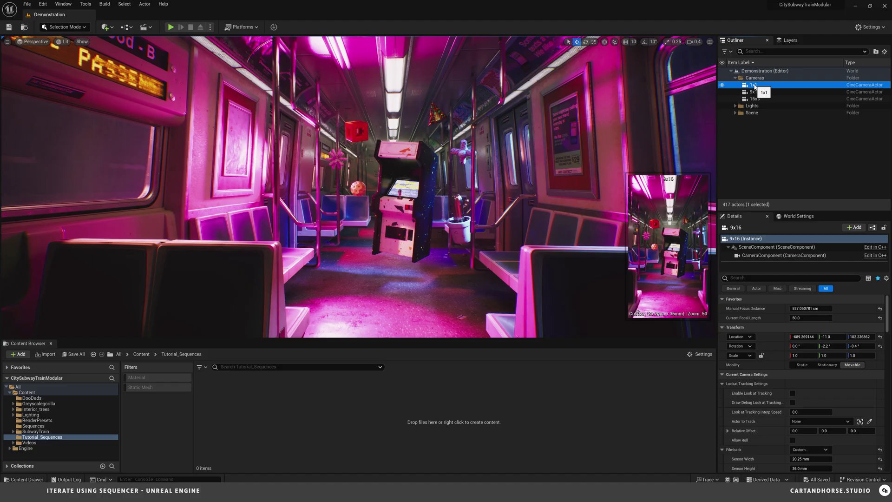
pyautogui.click(677, 123)
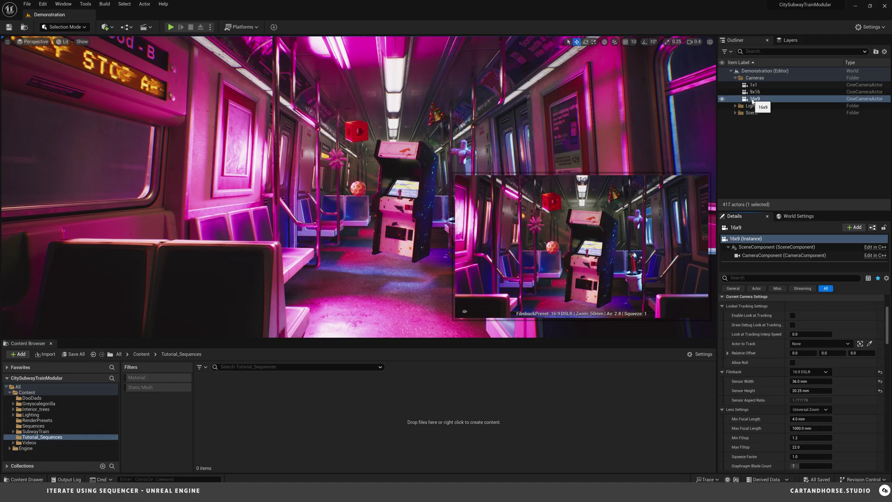
pyautogui.click(827, 373)
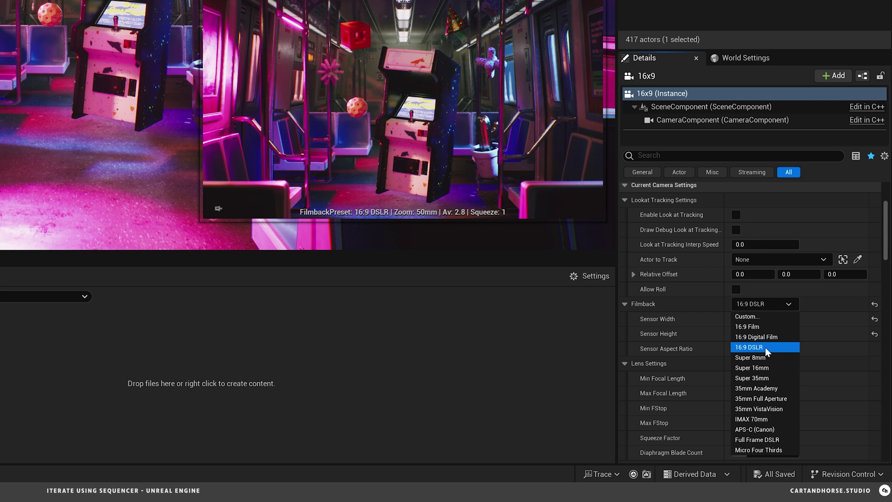
pyautogui.click(765, 348)
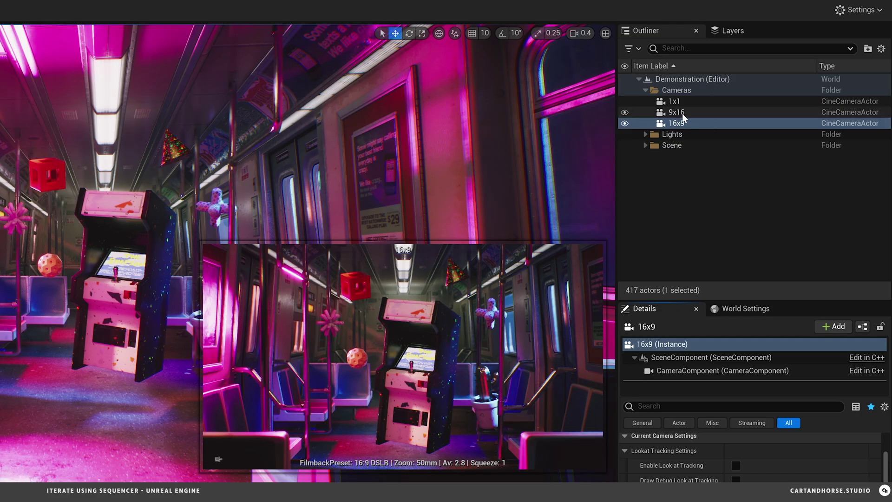
pyautogui.click(759, 92)
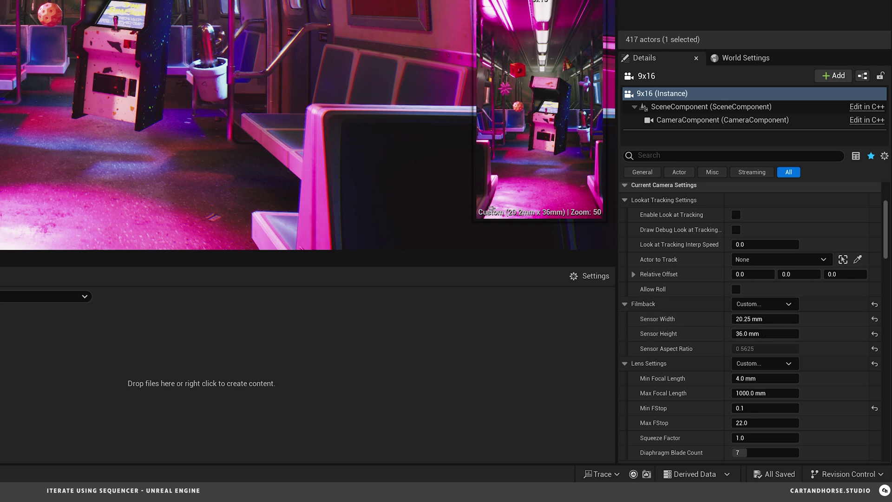
pyautogui.click(675, 0)
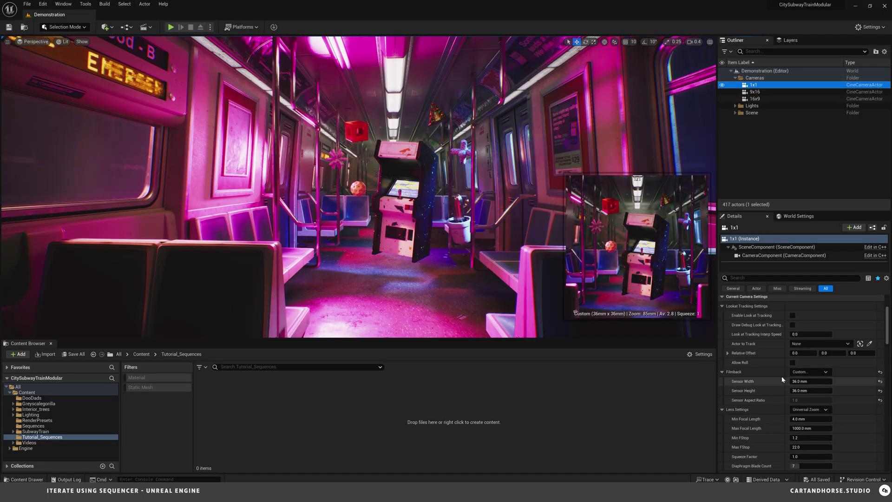
pyautogui.press('Escape')
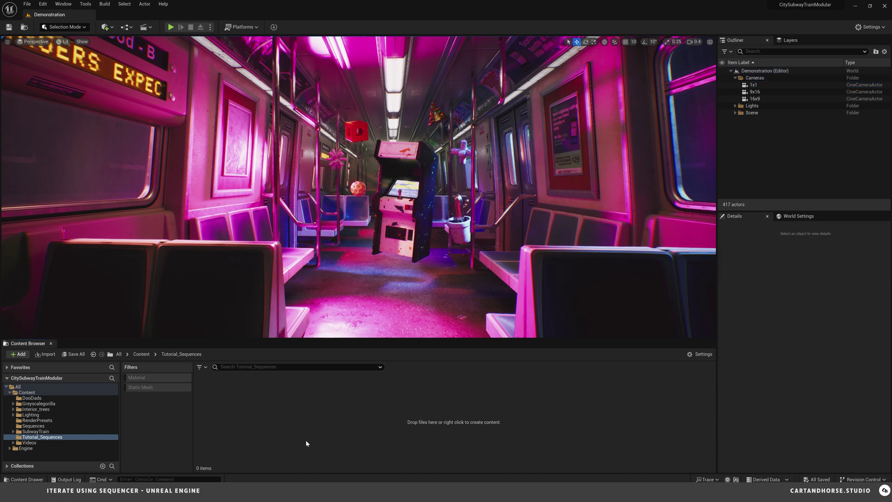
# Create a new level sequence and save it as SM_1 in Tutorial_Sequences.
pyautogui.click(145, 27)
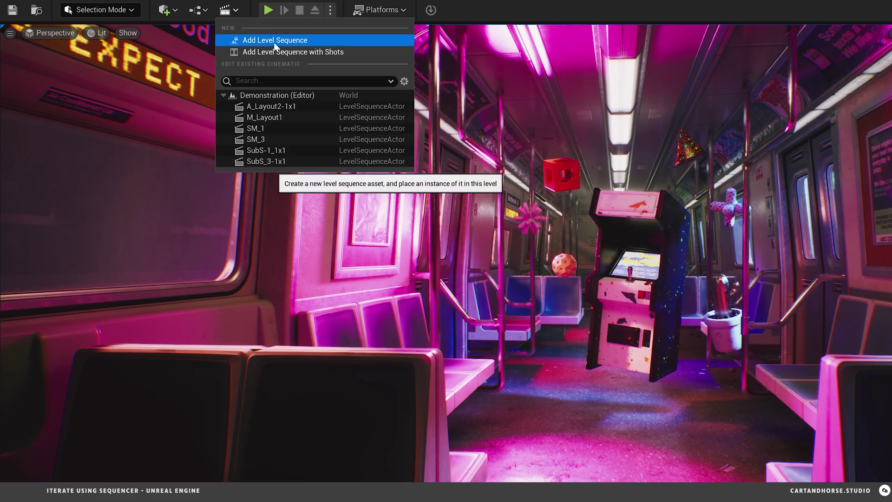
pyautogui.click(186, 40)
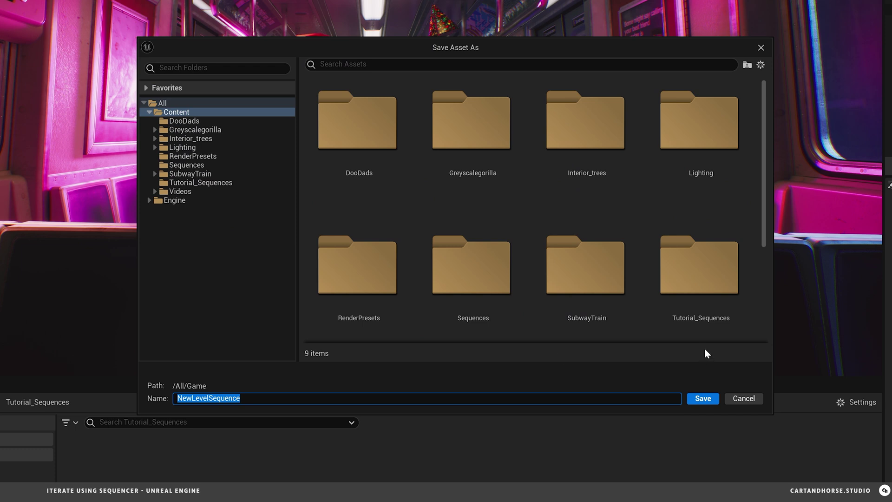
pyautogui.doubleClick(718, 281)
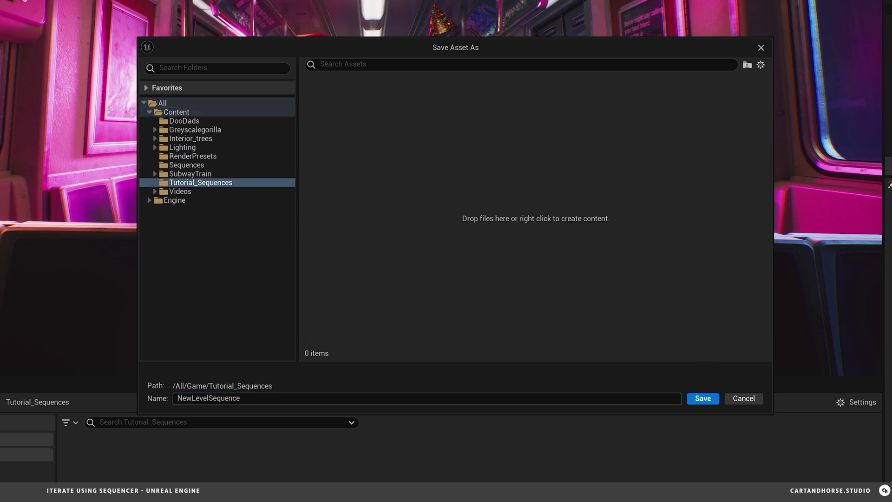
pyautogui.click(179, 398)
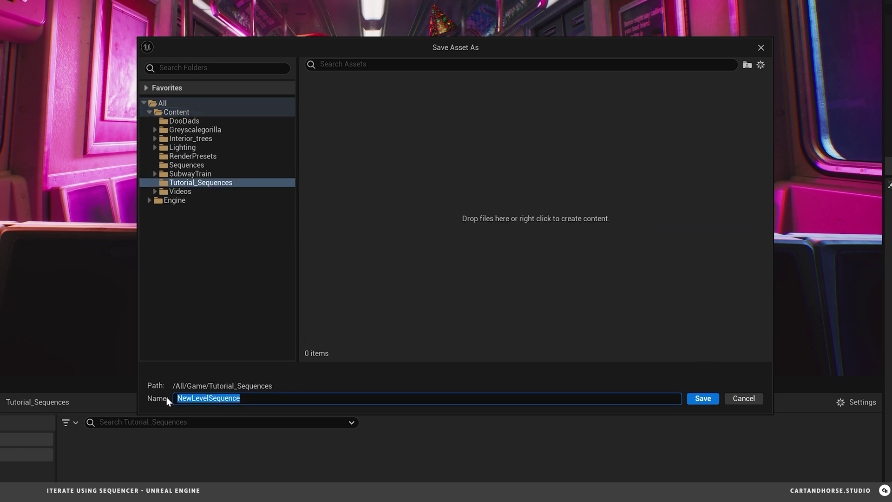
pyautogui.write('SM_1')
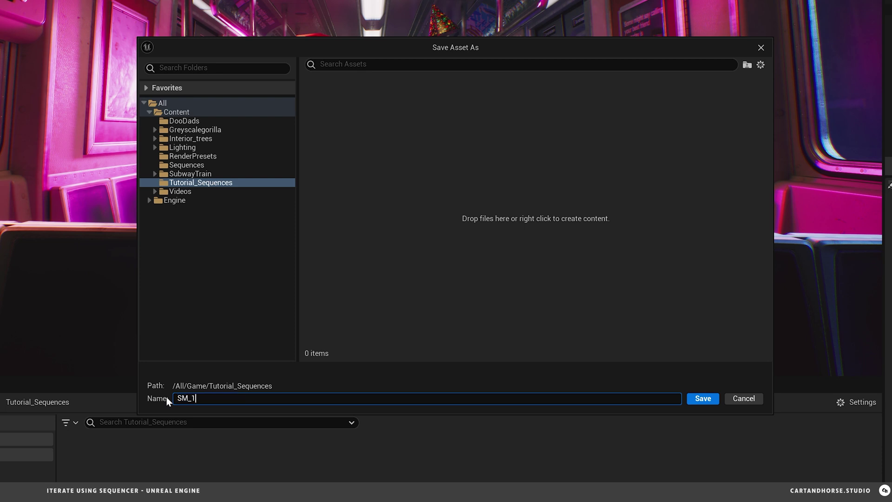
pyautogui.press('Return')
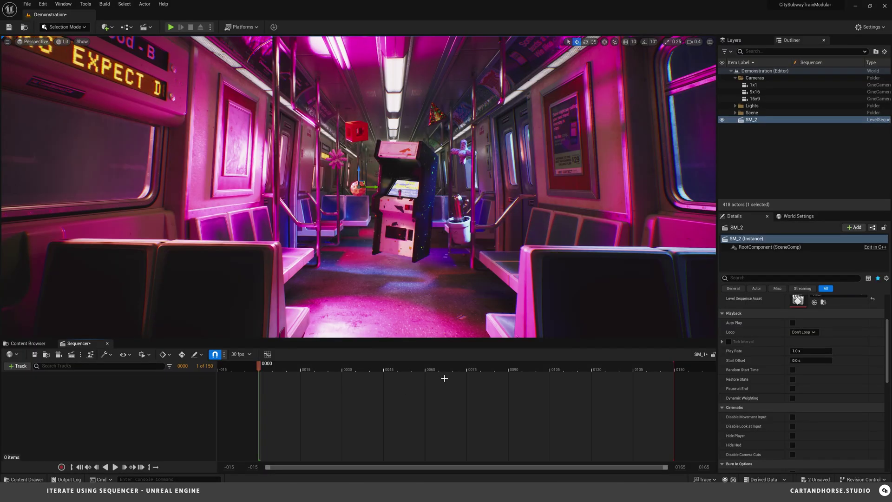
# Duplicate SM_1 as SM_2 in the Content Browser and open SM_2 in Sequencer.
pyautogui.hotkey('ctrl', 'b')
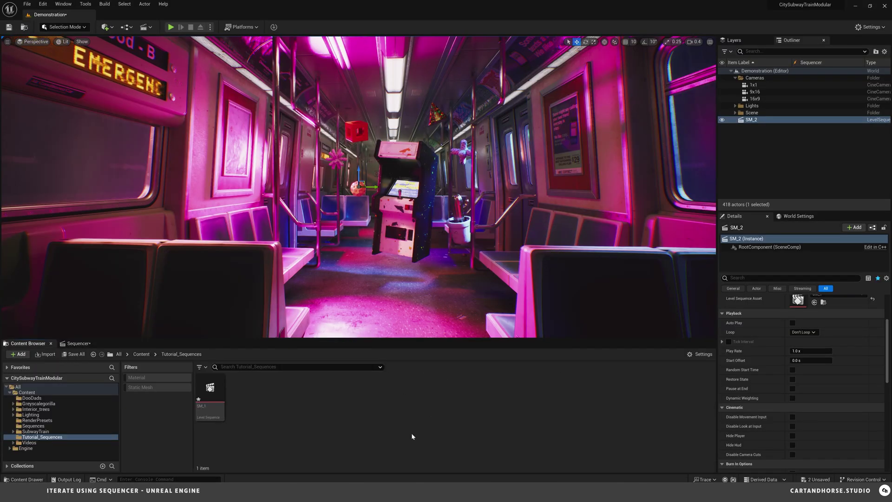
pyautogui.click(210, 393)
pyautogui.hotkey('ctrl', 'd')
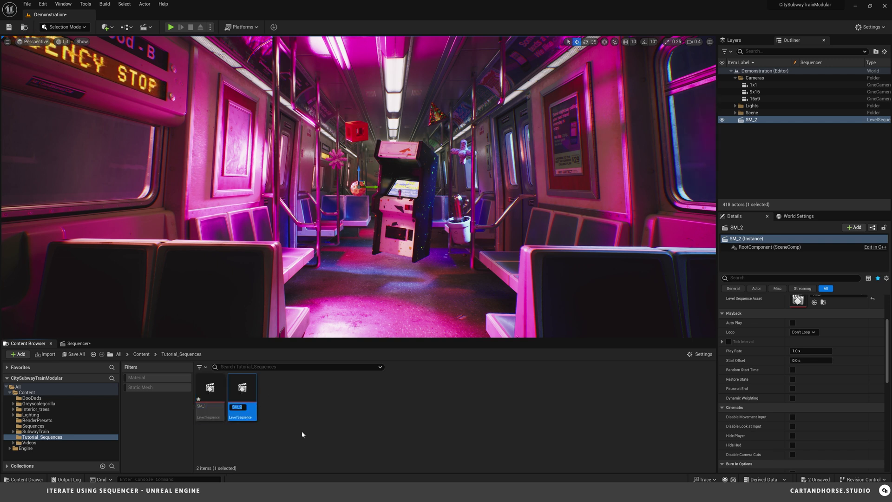
pyautogui.press('Return')
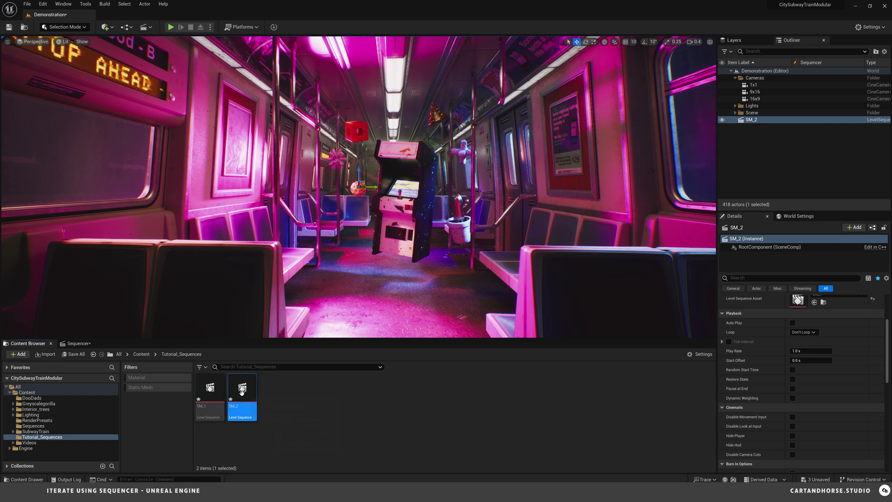
pyautogui.doubleClick(242, 392)
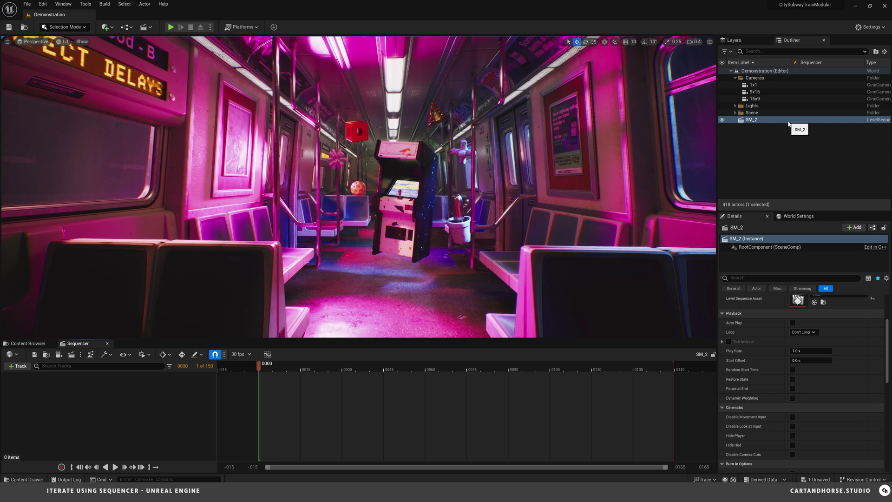
# Add the Left and Right Outside SpotLights from the Lights folder as tracks in SM_2.
pyautogui.click(735, 105)
pyautogui.click(770, 120)
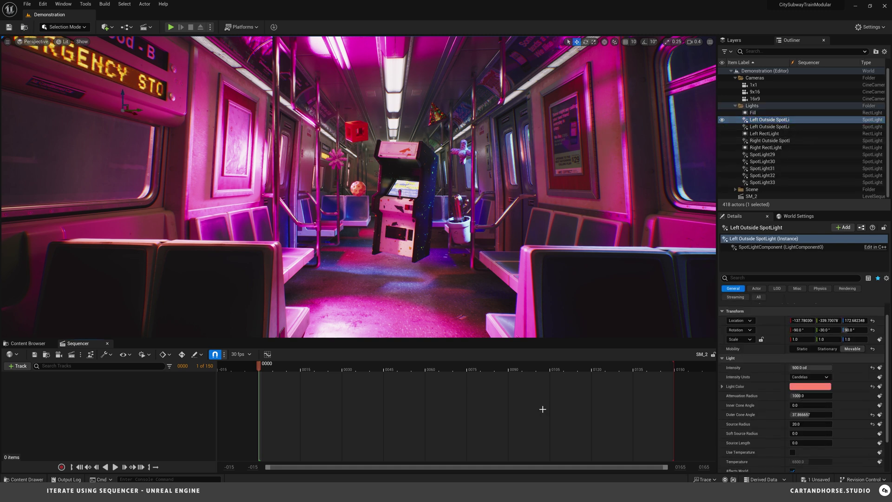
pyautogui.moveTo(769, 126); pyautogui.dragTo(317, 390)
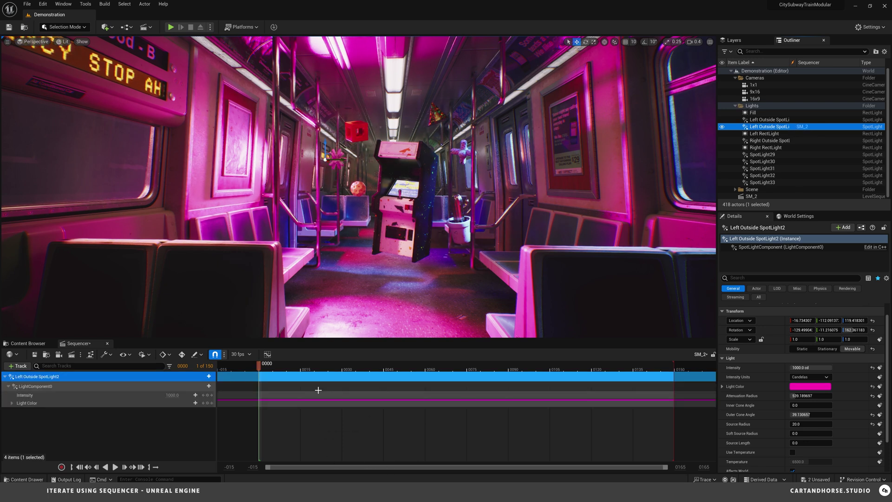
pyautogui.moveTo(770, 140); pyautogui.dragTo(356, 435)
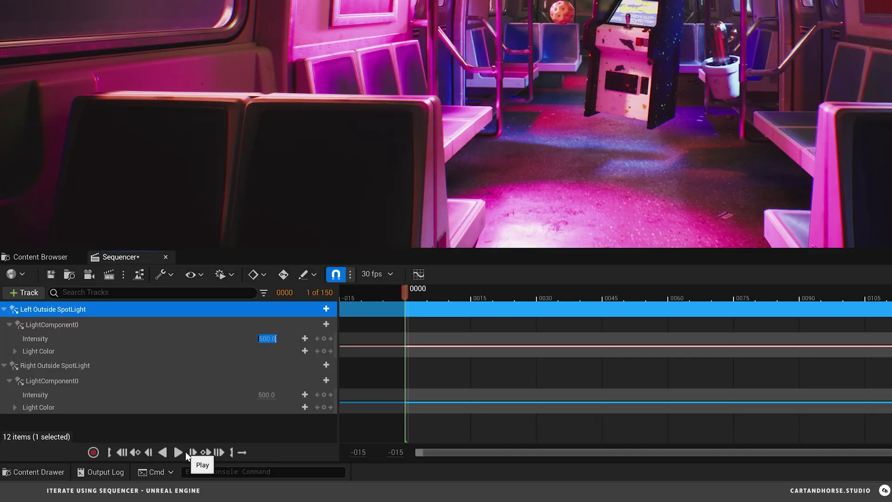
# Set the Intensity of both outside spotlights to 3000.
pyautogui.write('2000')
pyautogui.press('Return')
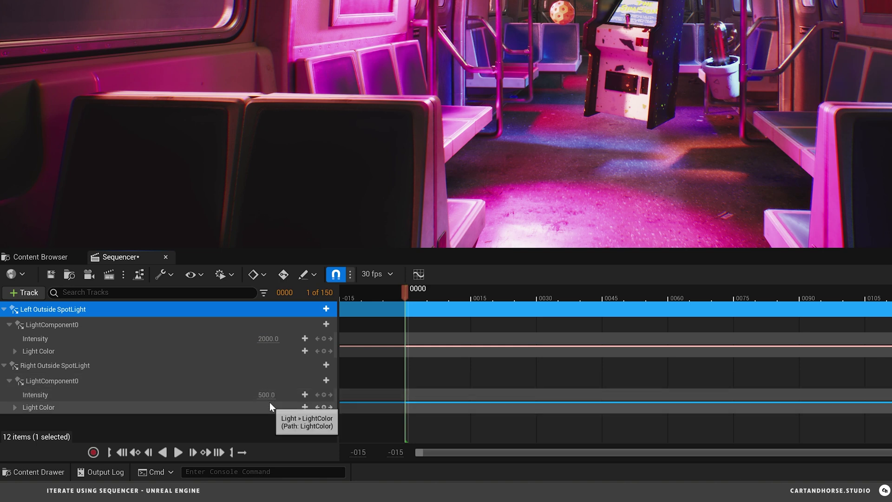
pyautogui.write('300')
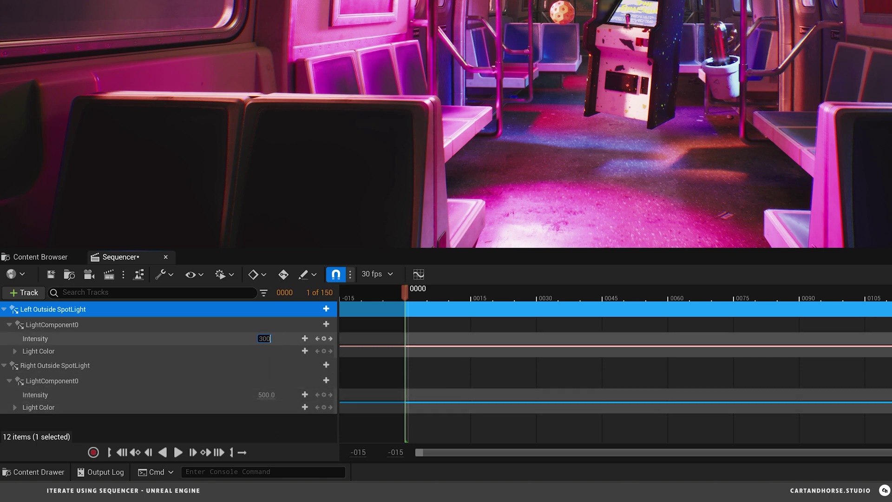
pyautogui.write('0')
pyautogui.press('Return')
pyautogui.click(266, 395)
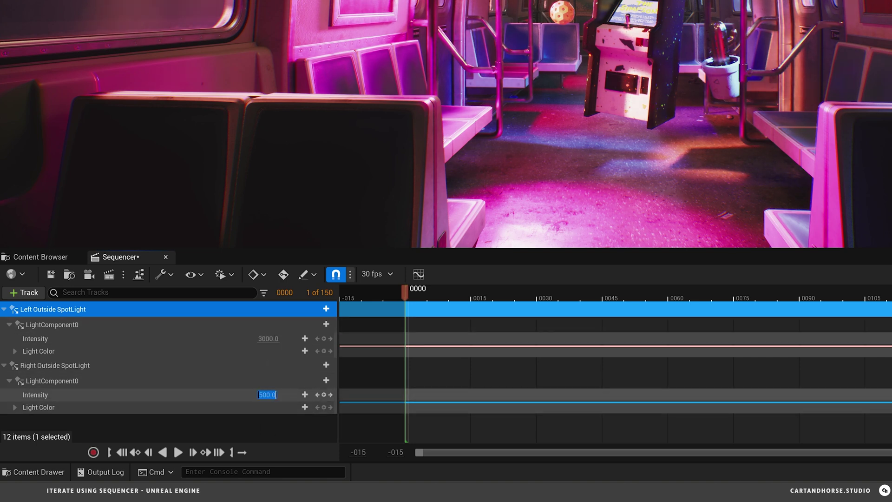
pyautogui.write('3000')
pyautogui.press('Return')
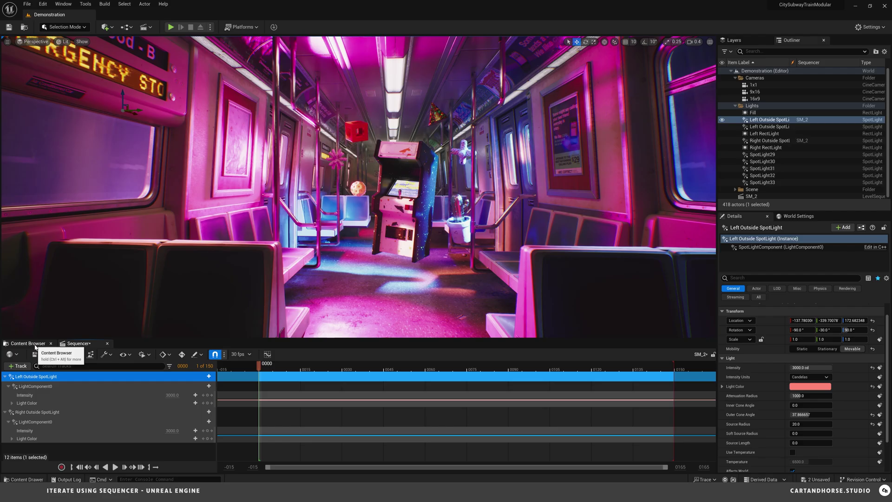
# Open SM_1 to compare its lighting, then reopen SM_2.
pyautogui.click(51, 257)
pyautogui.doubleClick(215, 393)
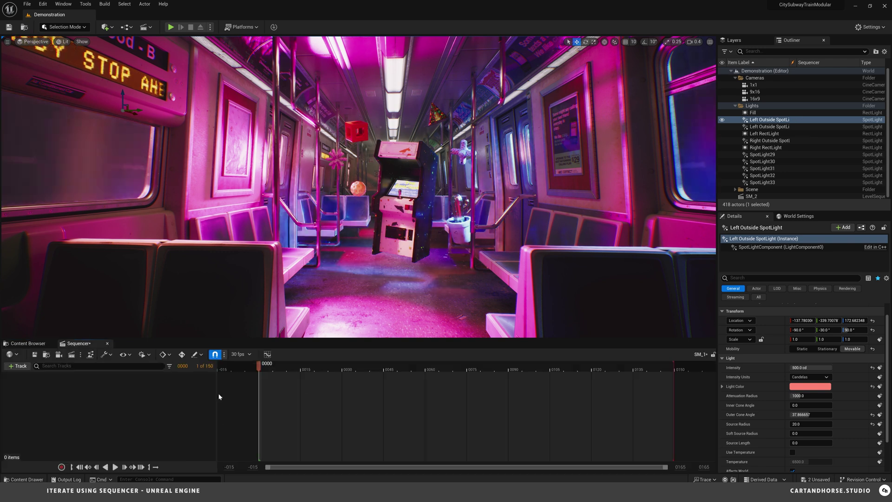
pyautogui.click(29, 343)
pyautogui.doubleClick(242, 388)
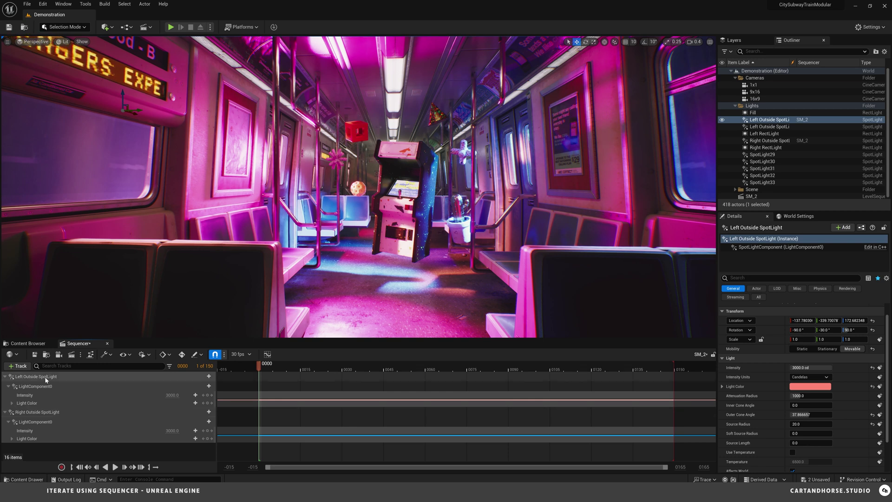
# Add a Transform track to the Right Outside SpotLight and shift the light.
pyautogui.click(88, 413)
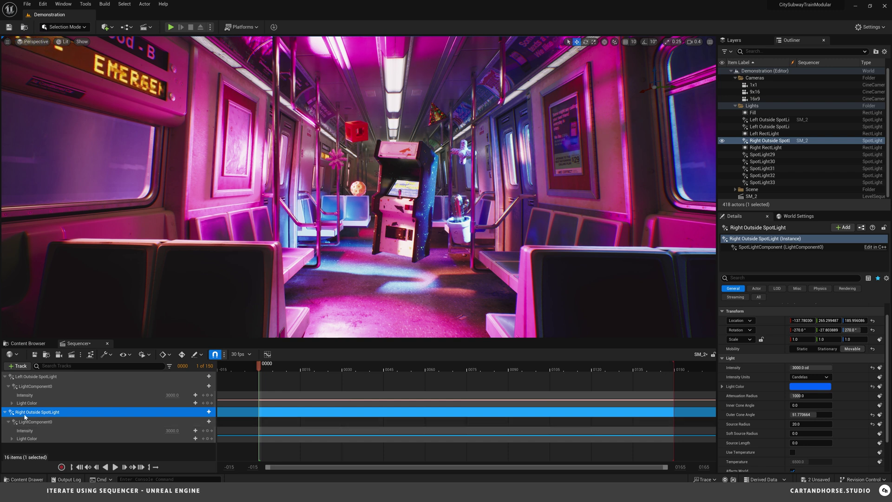
pyautogui.click(208, 412)
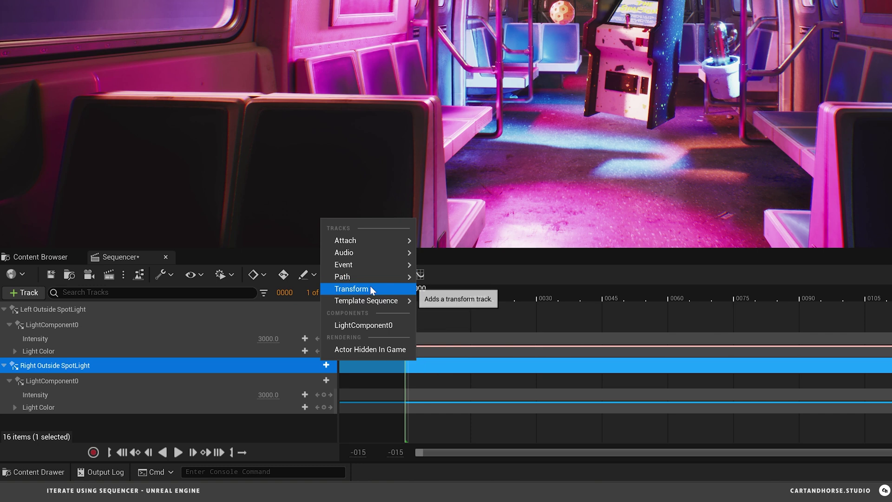
pyautogui.click(371, 288)
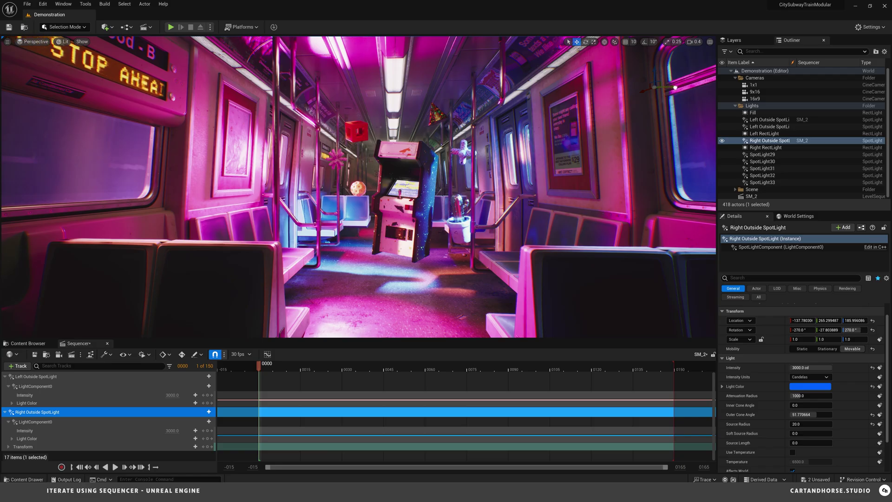
pyautogui.moveTo(675, 87); pyautogui.dragTo(587, 99)
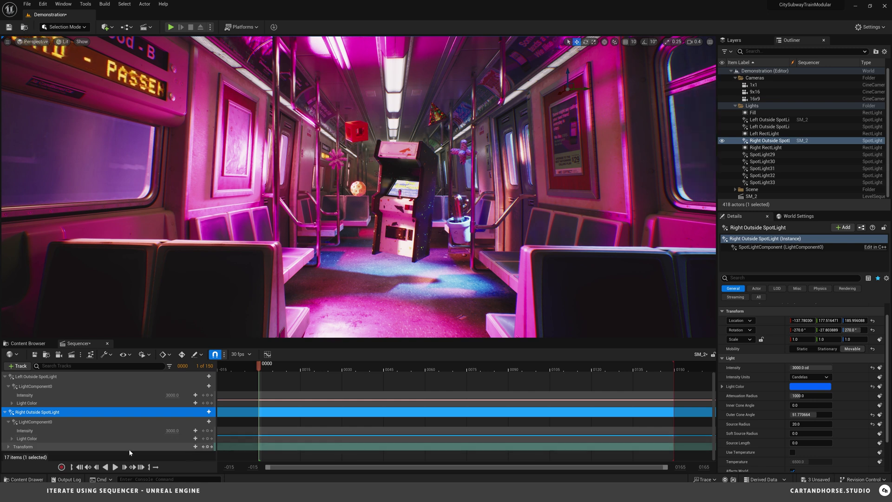
# Check SM_1, then return to the SM_2 sequence.
pyautogui.click(28, 343)
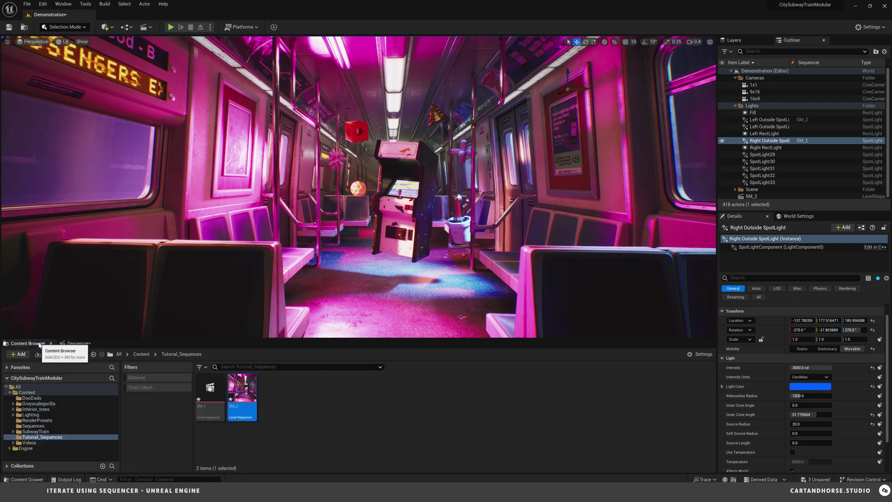
pyautogui.doubleClick(218, 393)
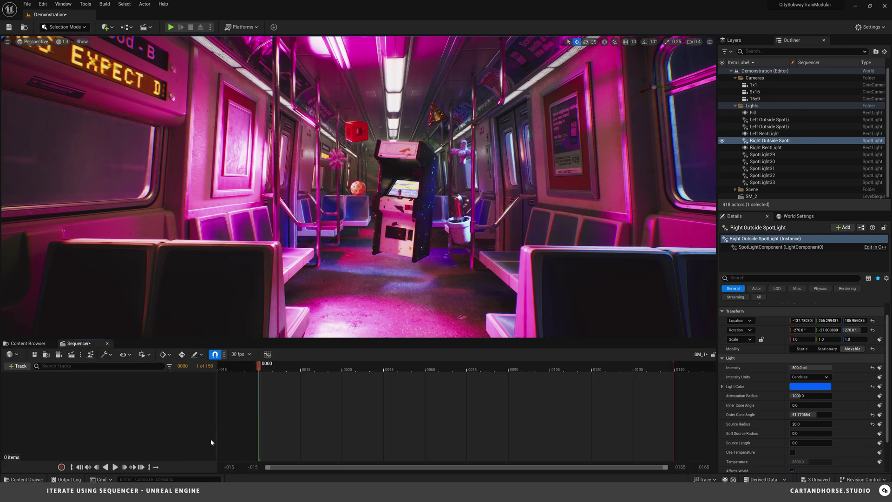
pyautogui.click(33, 343)
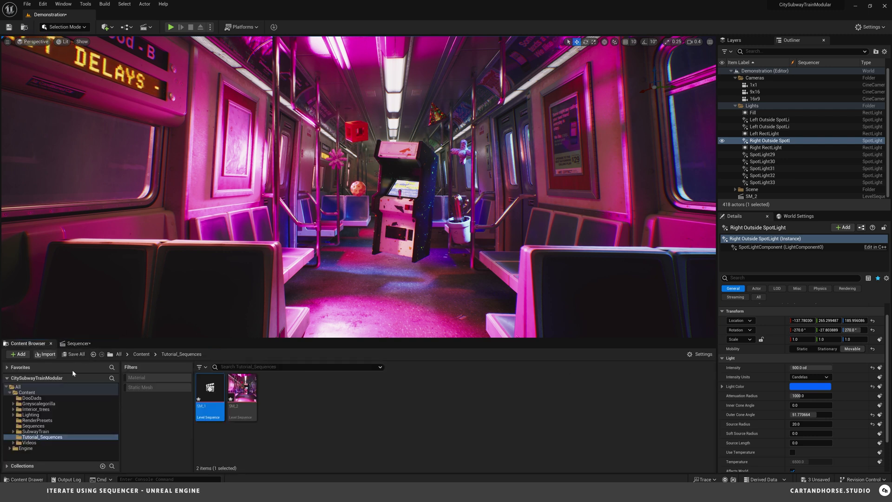
pyautogui.doubleClick(240, 394)
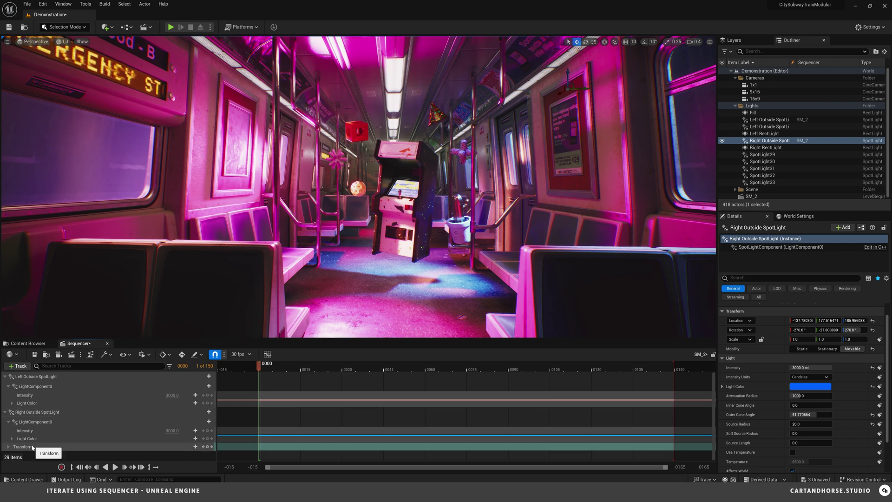
# Change the Right Outside SpotLight's Light Color from blue to green.
pyautogui.click(811, 386)
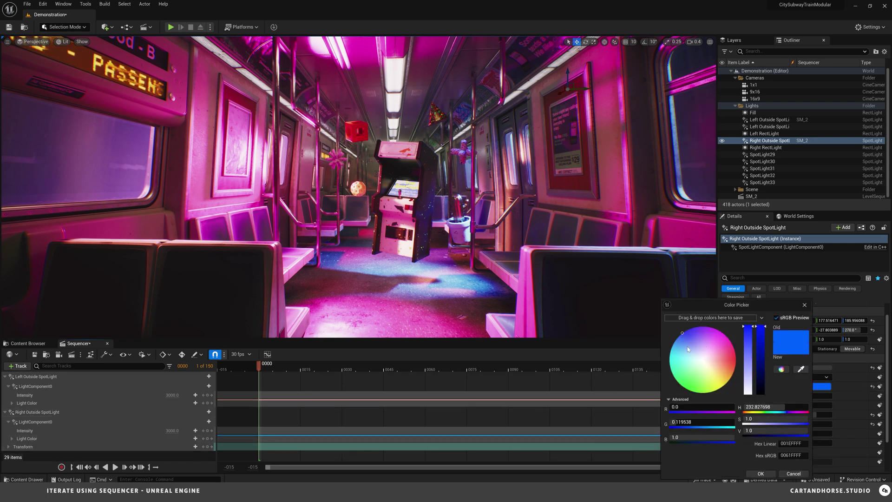
pyautogui.moveTo(688, 350); pyautogui.dragTo(681, 384)
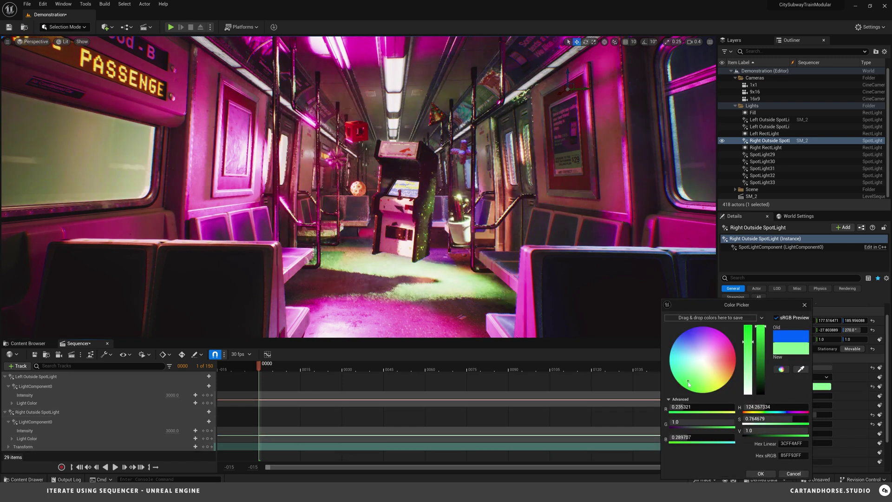
pyautogui.click(760, 473)
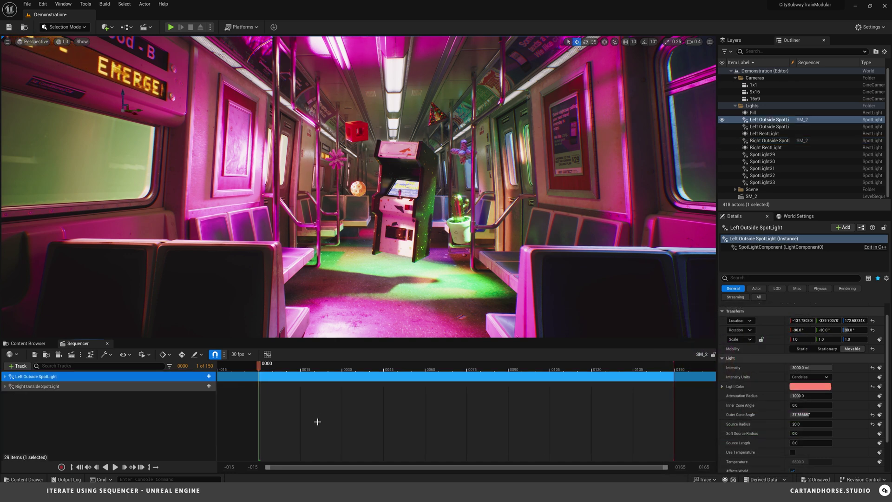
pyautogui.click(735, 105)
# Add the 16x9 camera to SM_2 and pilot it backward through the subway car.
pyautogui.click(755, 99)
pyautogui.moveTo(755, 101); pyautogui.dragTo(268, 409)
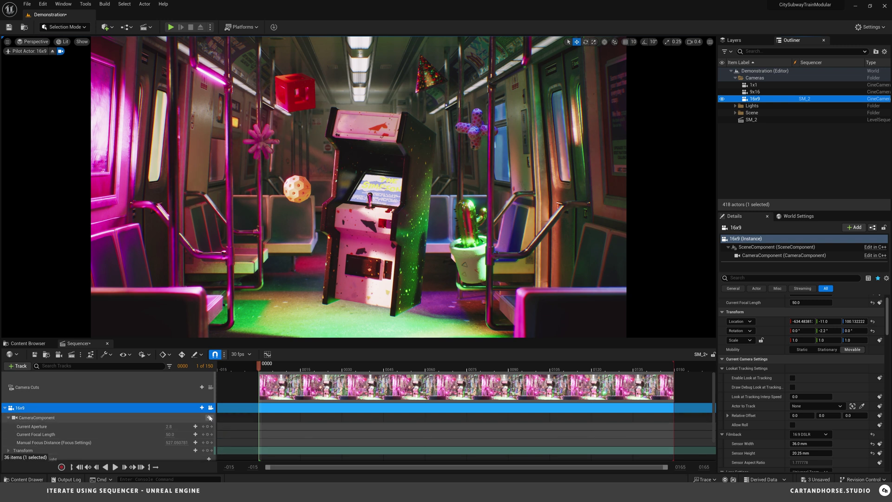
pyautogui.click(211, 387)
pyautogui.scroll(-2, 19, 431)
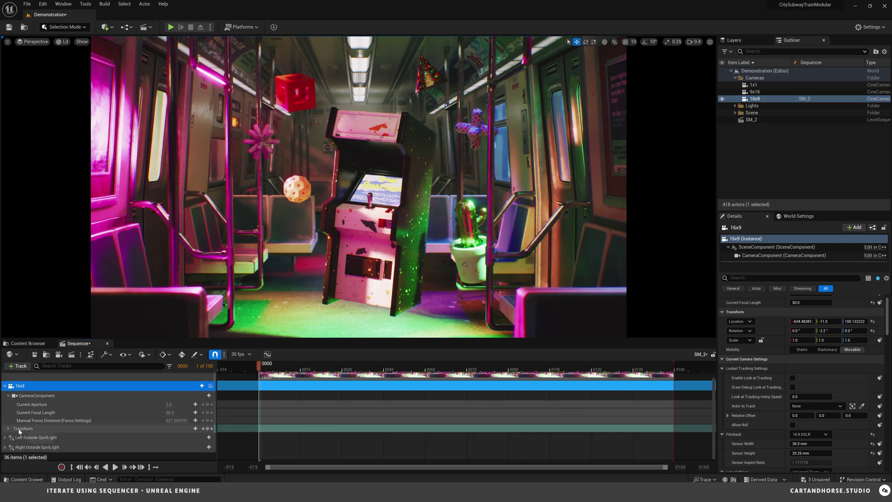
pyautogui.click(211, 386)
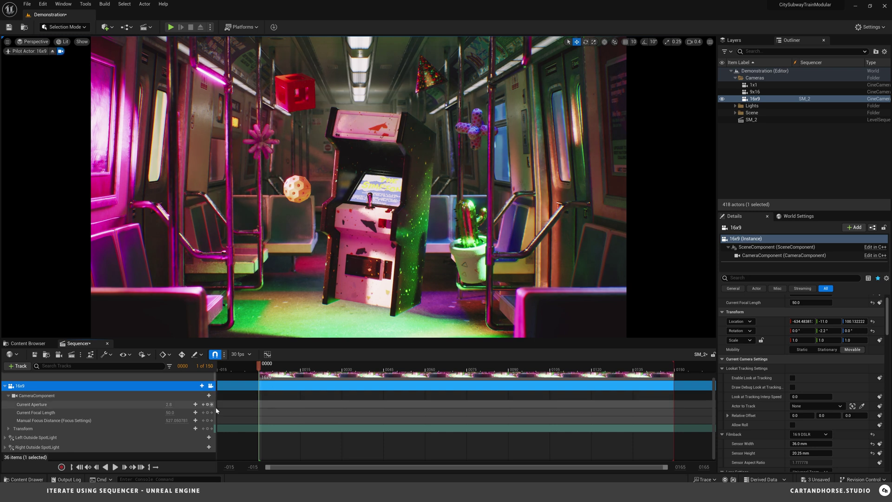
pyautogui.moveTo(358, 186); pyautogui.dragTo(349, 185, button='right')
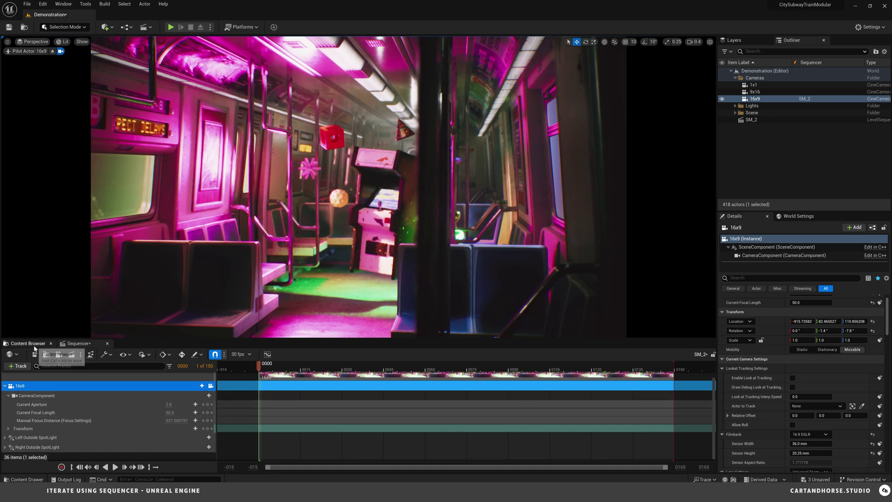
# Switch to SM_1, reopen SM_2, and collapse the 16x9 camera track.
pyautogui.click(59, 354)
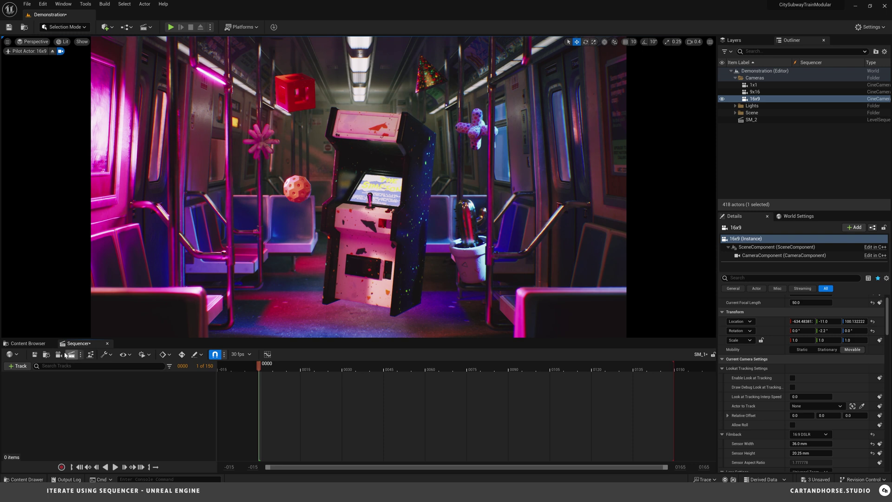
pyautogui.click(28, 343)
pyautogui.doubleClick(242, 391)
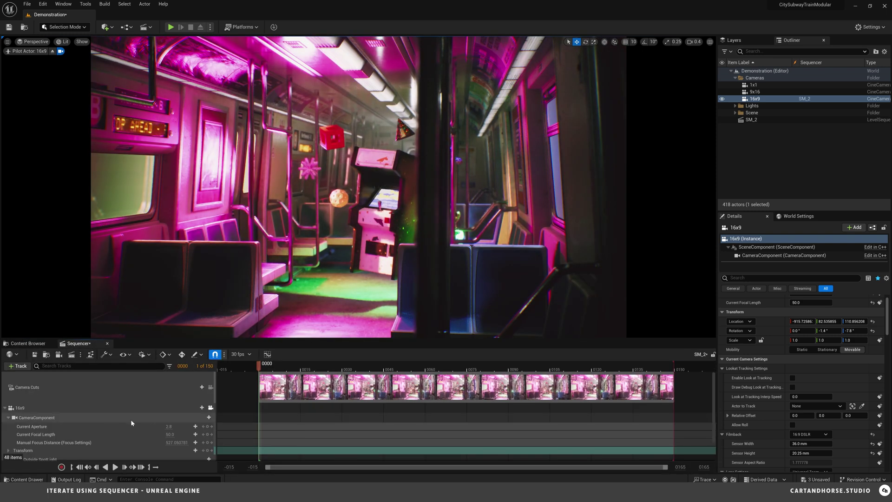
pyautogui.doubleClick(93, 408)
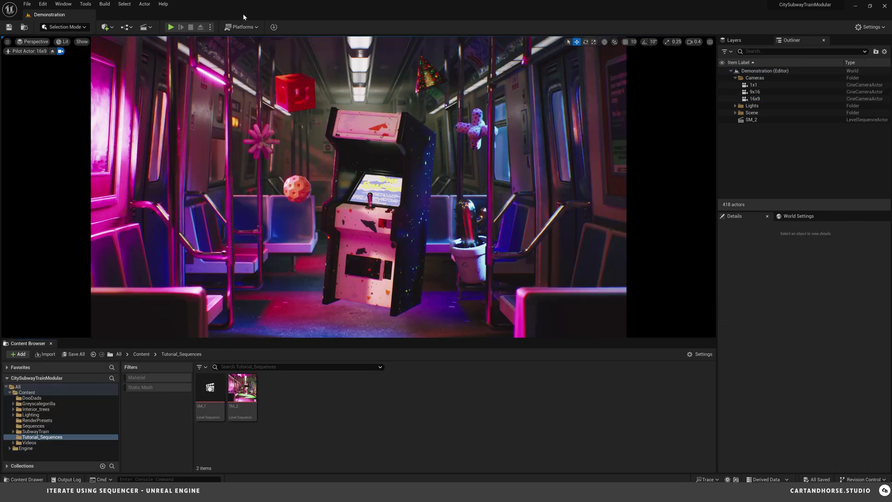
# Add a level sequence from the Cinematics menu, saved as SS_1-1x1 in Tutorial_Sequences.
pyautogui.click(145, 26)
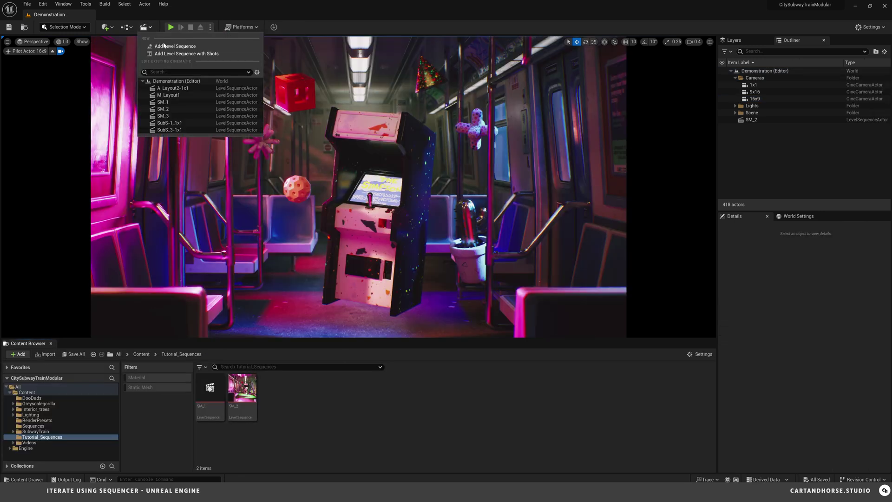
pyautogui.click(167, 46)
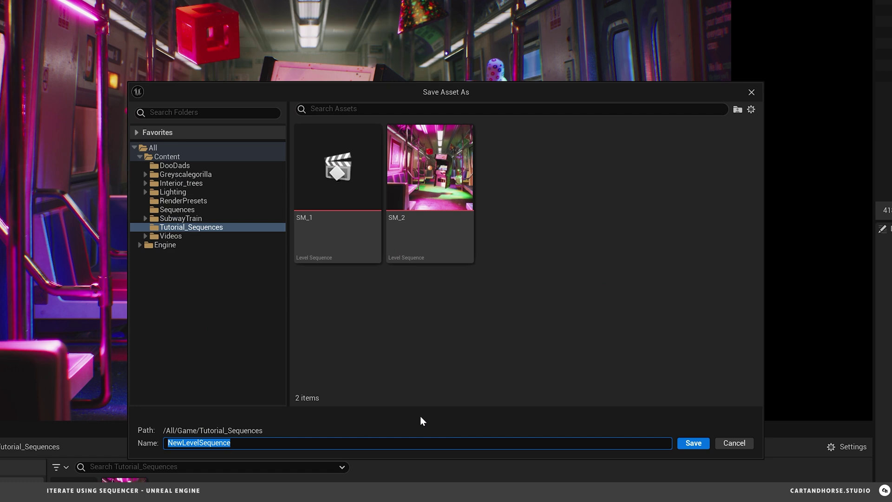
pyautogui.write('SS_1-1x1')
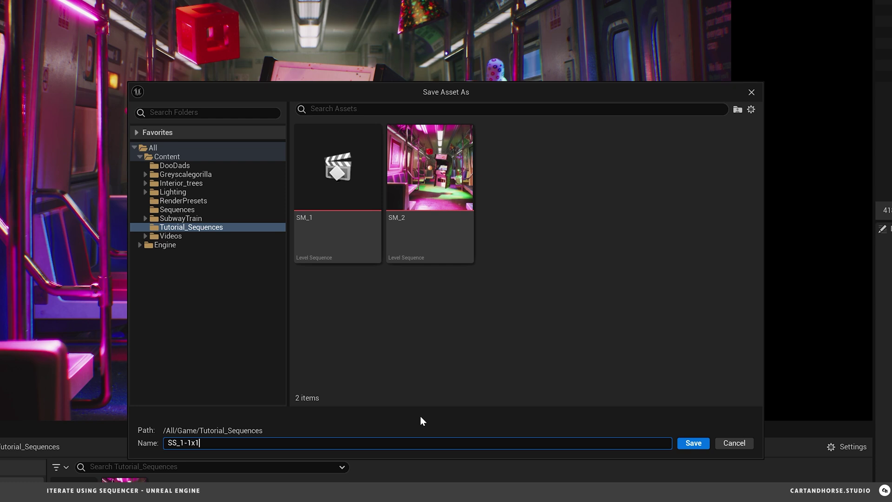
pyautogui.press('Return')
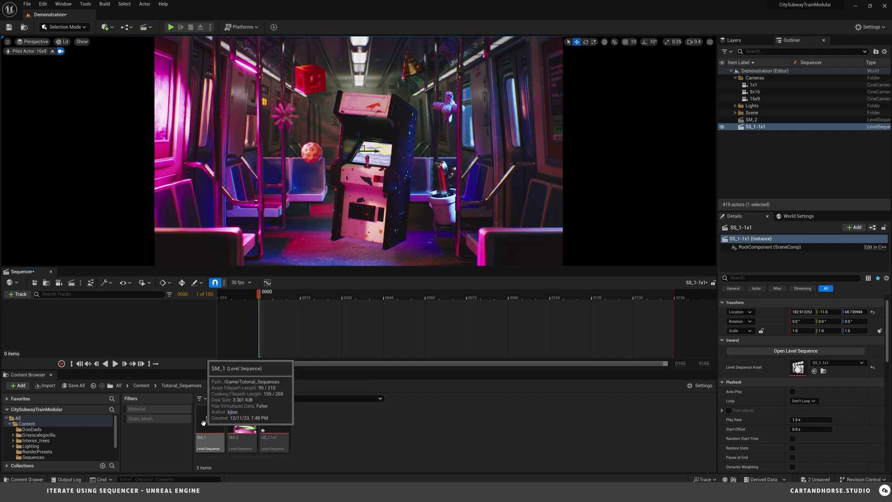
# Drop SM_1 into SS_1-1x1 as a subsequence and add the 1x1 camera with its camera cut.
pyautogui.moveTo(203, 422); pyautogui.dragTo(266, 342)
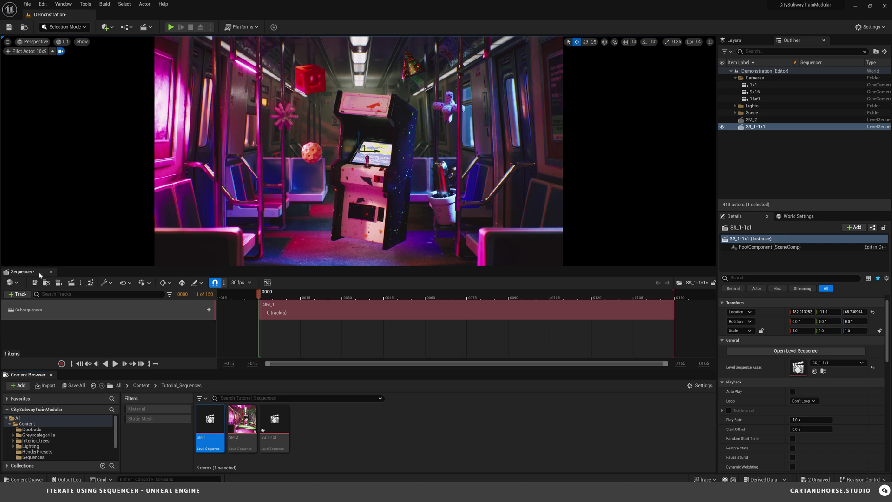
pyautogui.moveTo(754, 85); pyautogui.dragTo(284, 335)
pyautogui.moveTo(217, 268); pyautogui.dragTo(217, 196)
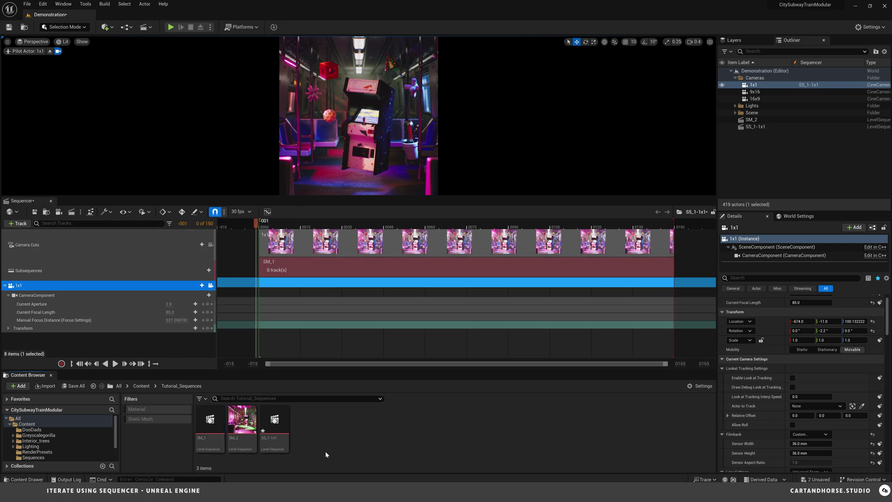
pyautogui.click(281, 425)
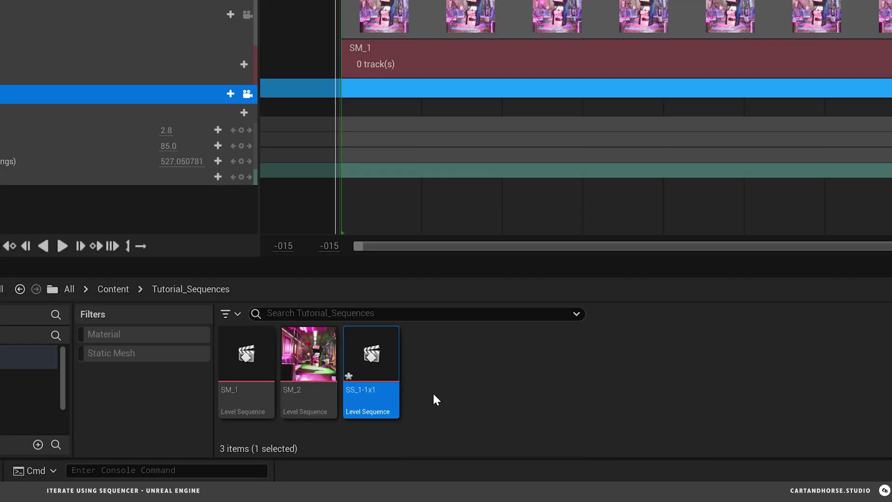
# Duplicate SS_1-1x1 and name the copy SS_1-16x9.
pyautogui.hotkey('ctrl', 'd')
pyautogui.click(310, 438)
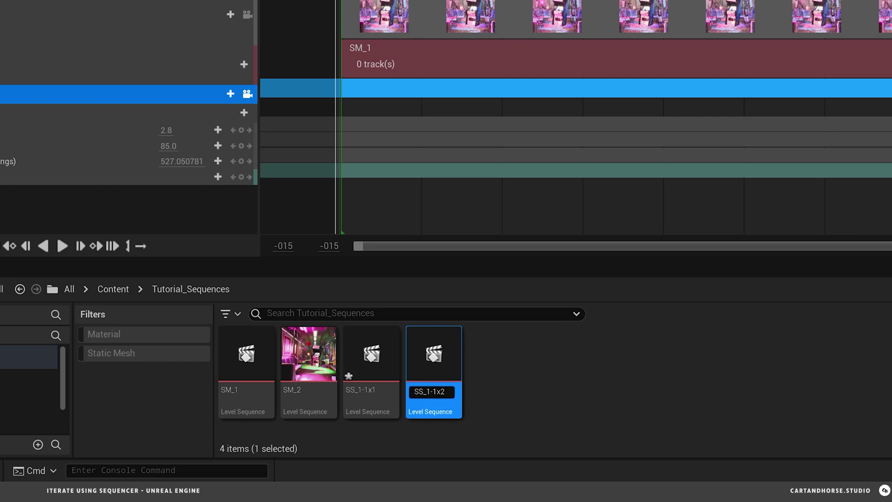
pyautogui.hotkey('ctrl', 'a')
pyautogui.press('Return')
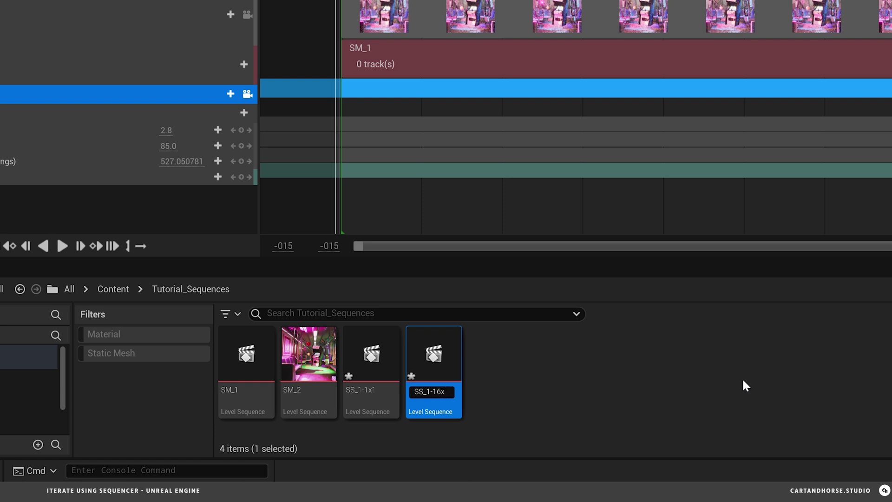
pyautogui.press('Return')
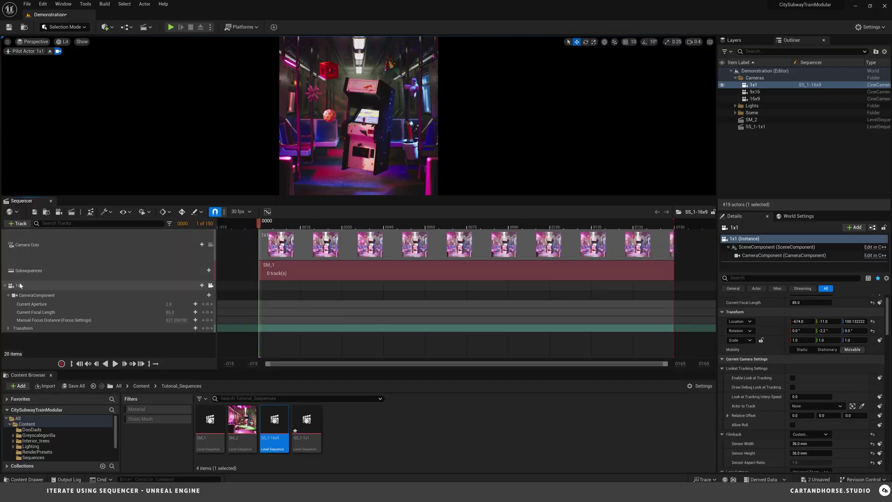
# Replace the 1x1 camera track in SS_1-16x9 with the 16x9 camera.
pyautogui.click(20, 286)
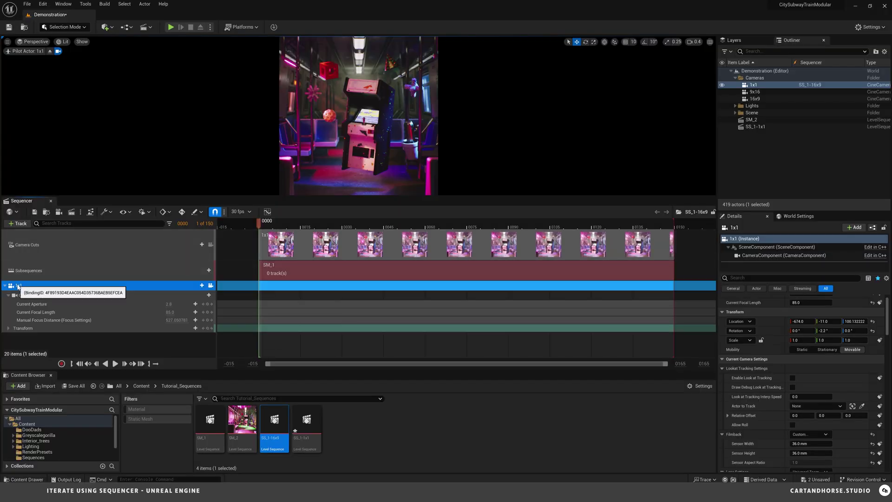
pyautogui.press('Delete')
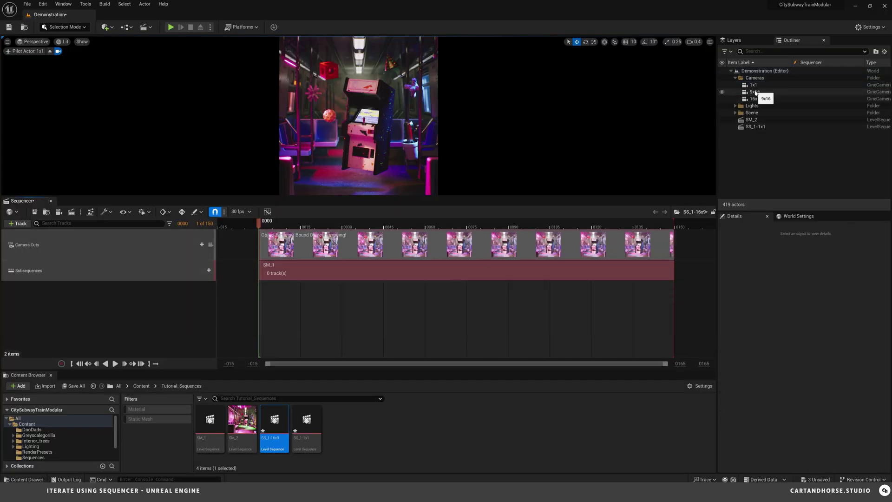
pyautogui.moveTo(754, 99); pyautogui.dragTo(290, 296)
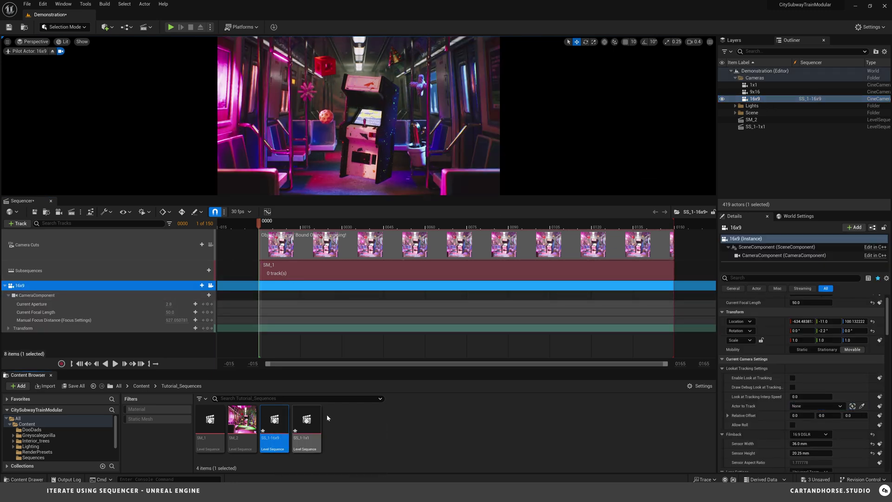
# Duplicate SS_1-16x9 as SS_1-9x16 and replace its 16x9 camera track with the 9x16 camera.
pyautogui.hotkey('ctrl', 'd')
pyautogui.click(309, 439)
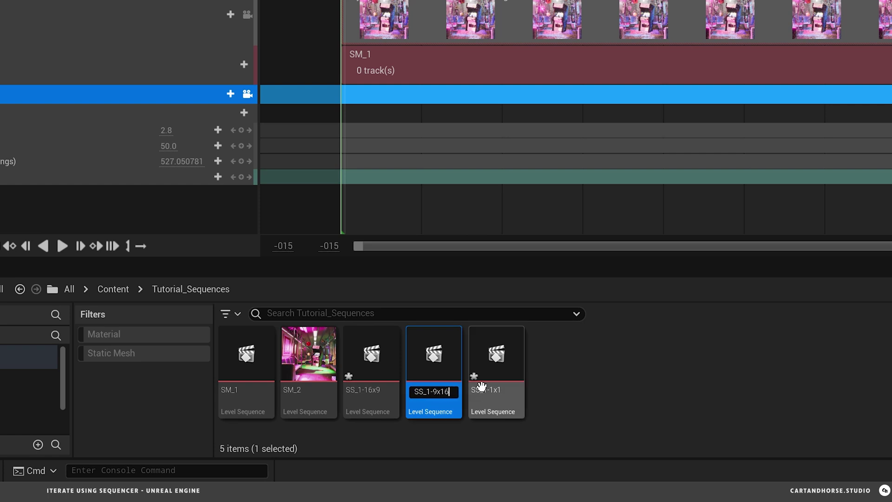
pyautogui.press('Return')
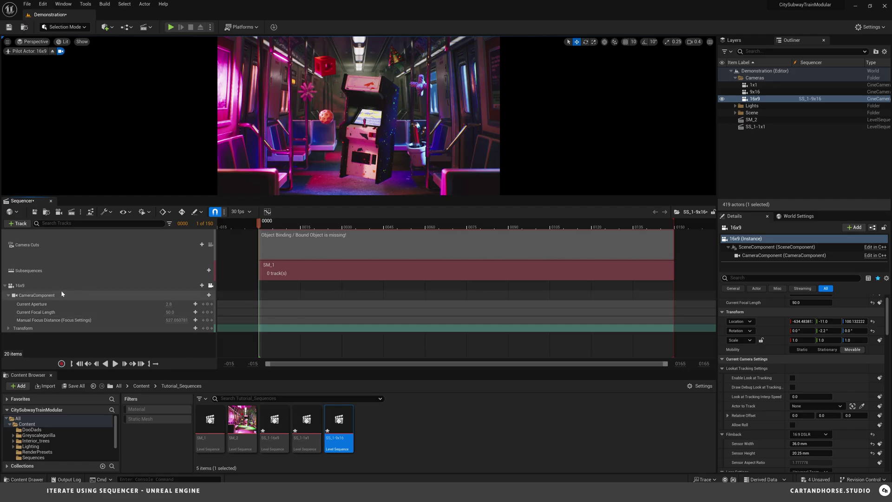
pyautogui.click(16, 289)
pyautogui.press('Delete')
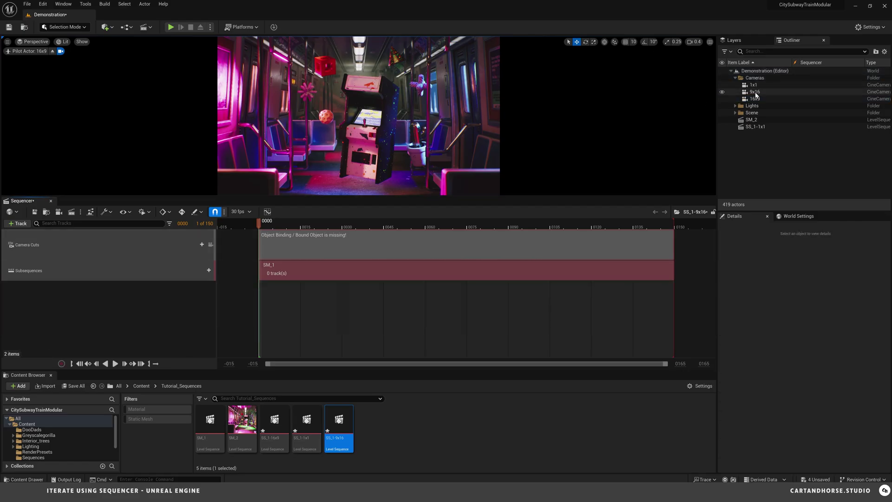
pyautogui.moveTo(756, 92); pyautogui.dragTo(274, 302)
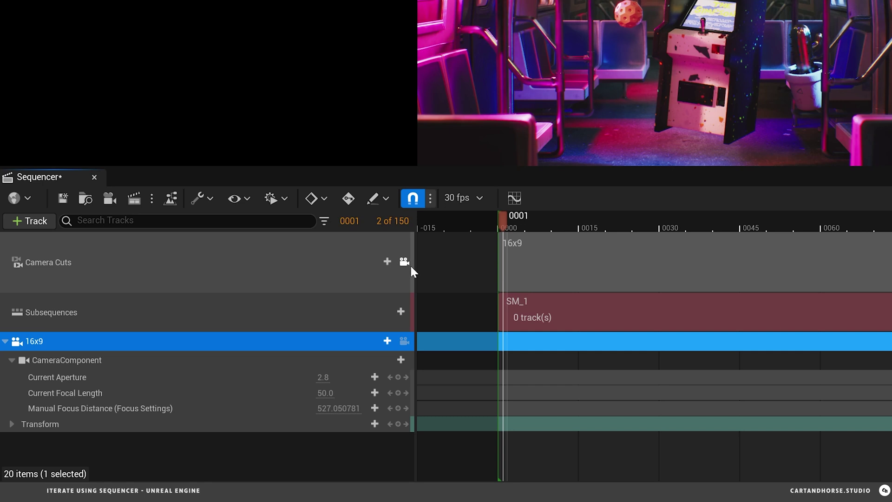
# At frame 8, pilot the 16x9 camera and move it closer to the arcade cabinet.
pyautogui.moveTo(503, 216); pyautogui.dragTo(544, 216)
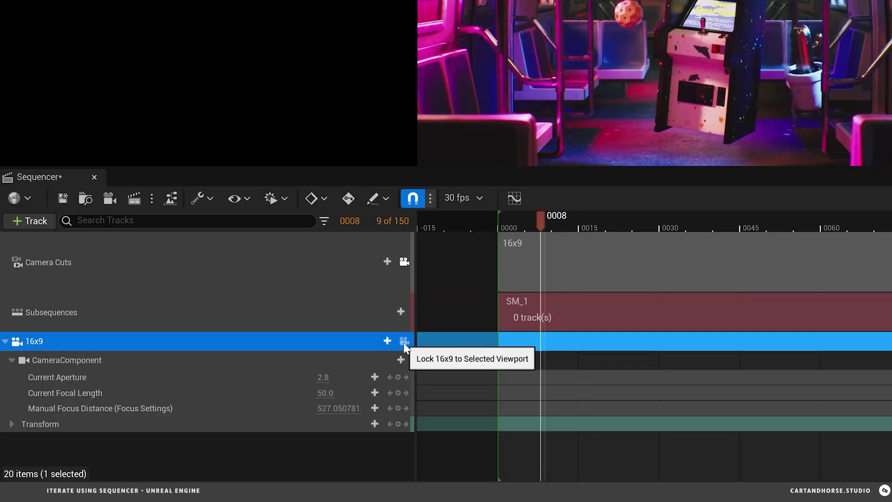
pyautogui.click(404, 344)
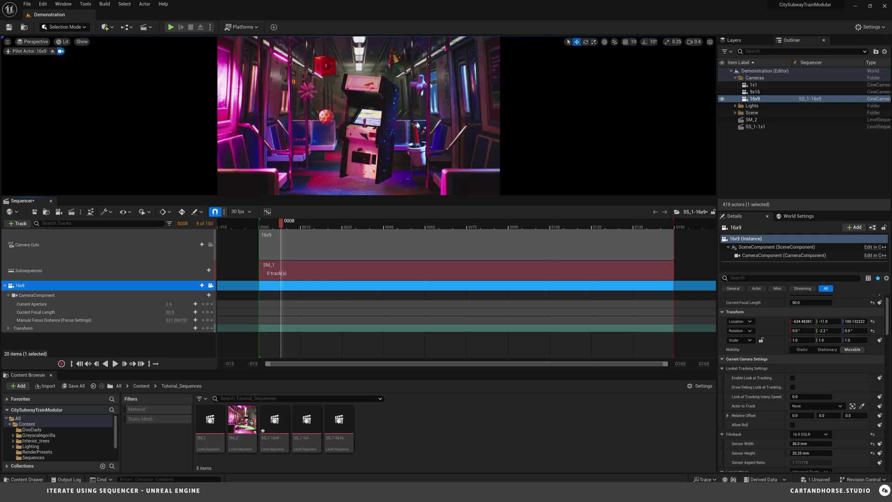
pyautogui.moveTo(359, 116); pyautogui.dragTo(361, 114, button='right')
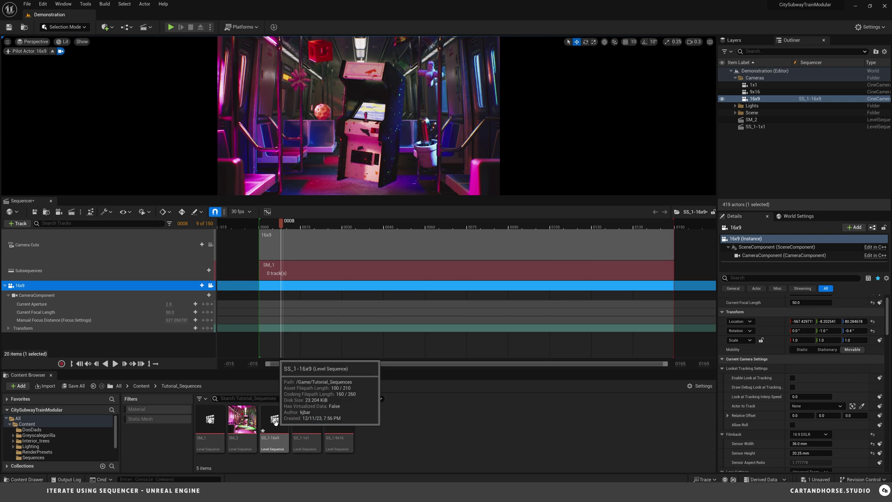
# In SS_1-9x16, change the Camera Cuts section to use the 9x16 camera.
pyautogui.doubleClick(339, 421)
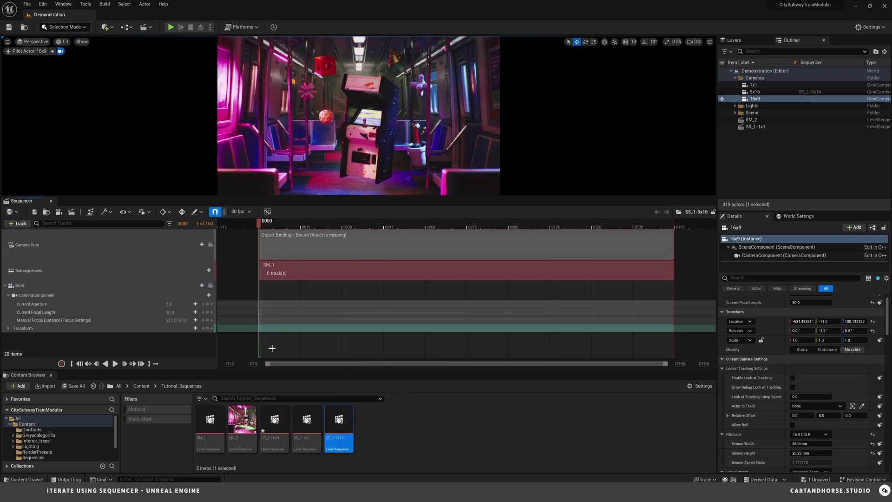
pyautogui.rightClick(311, 242)
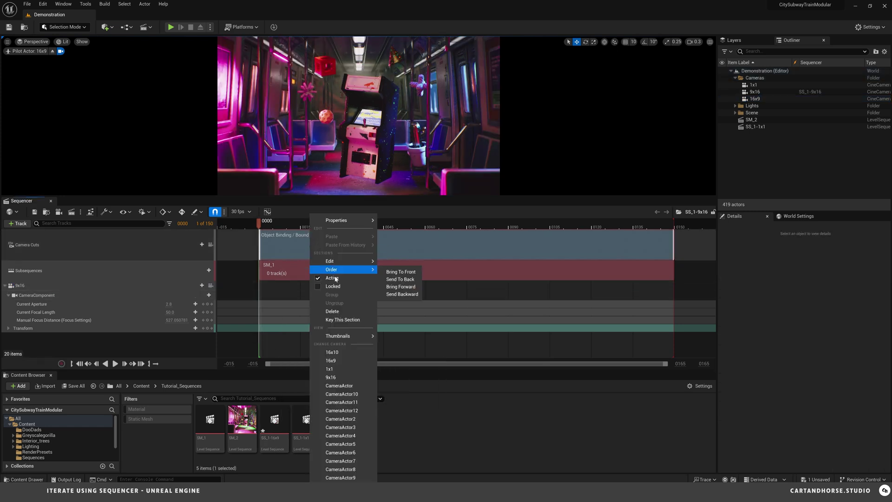
pyautogui.click(336, 377)
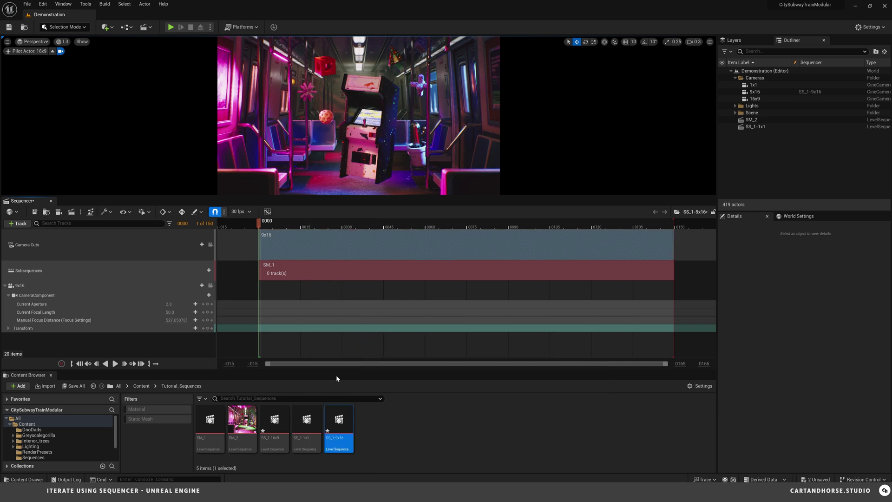
pyautogui.click(211, 244)
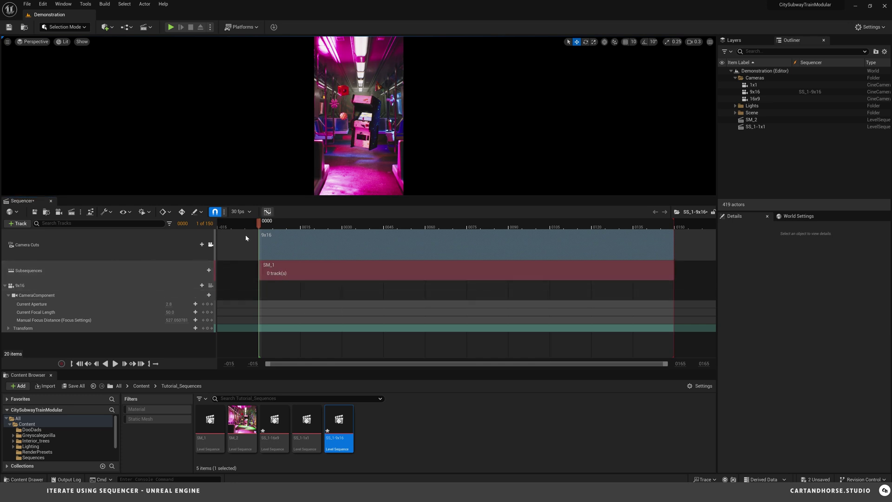
# Pilot the 9x16 camera and reframe the portrait shot around the arcade cabinet.
pyautogui.click(210, 286)
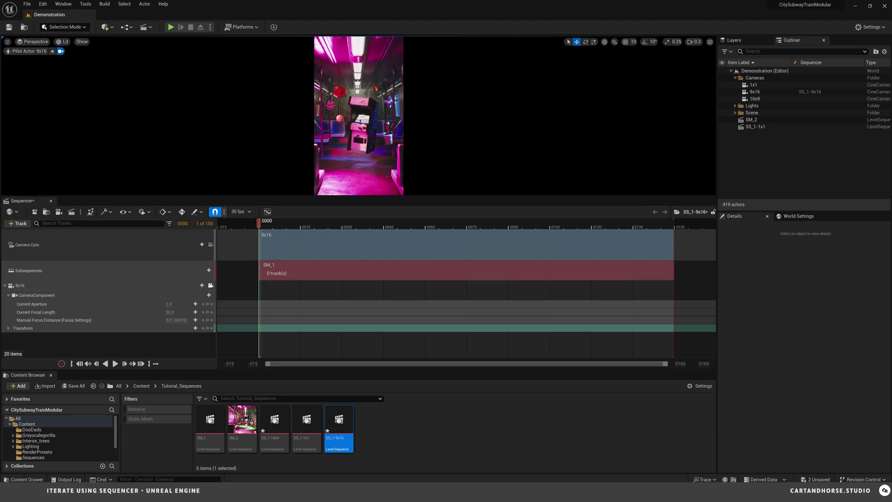
pyautogui.press('w')
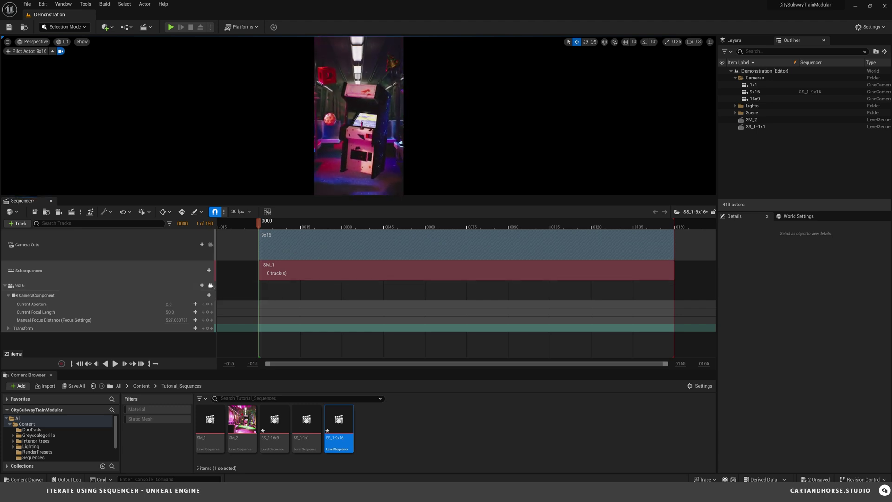
pyautogui.press('s')
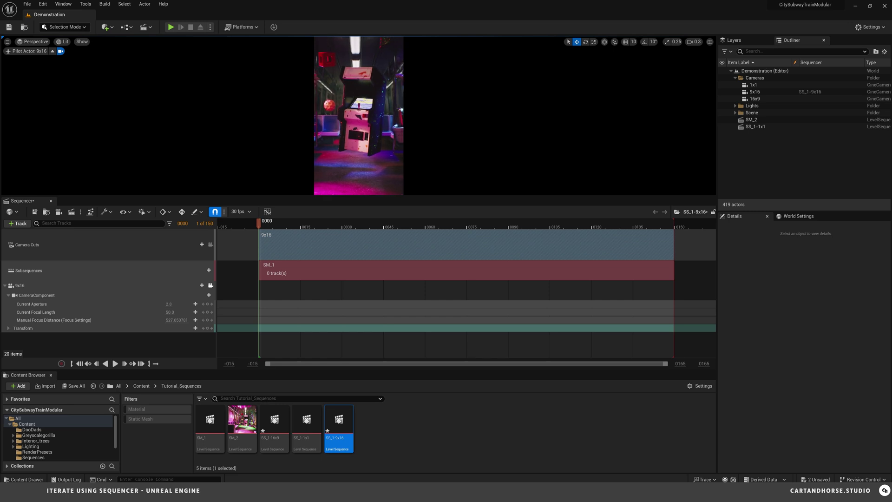
pyautogui.press('e')
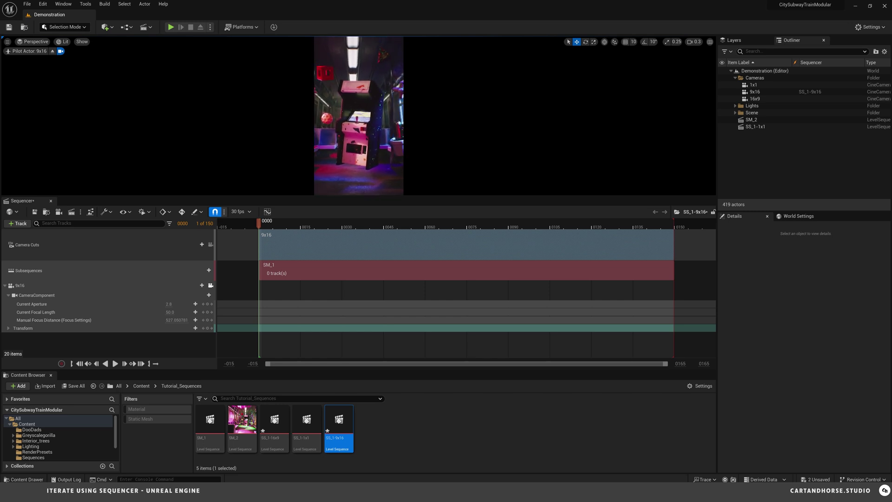
pyautogui.press('q')
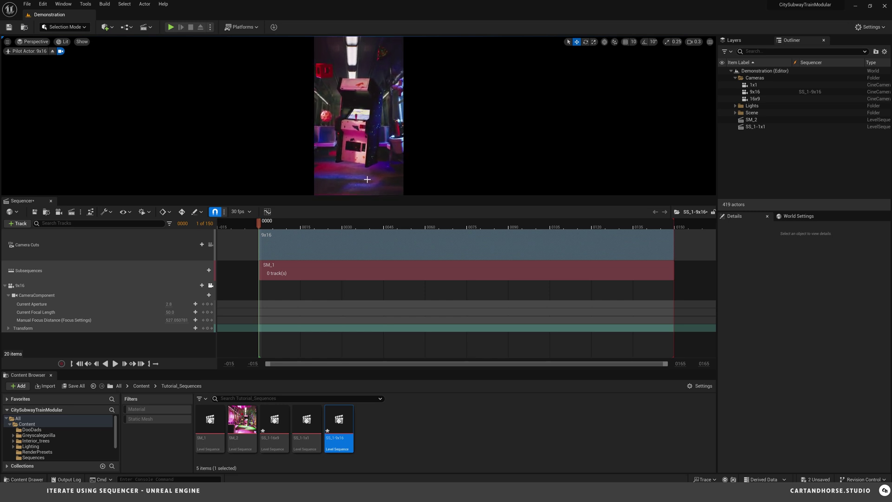
# Stop piloting the 9x16 camera and preview the shot through the locked Camera Cuts view.
pyautogui.click(211, 285)
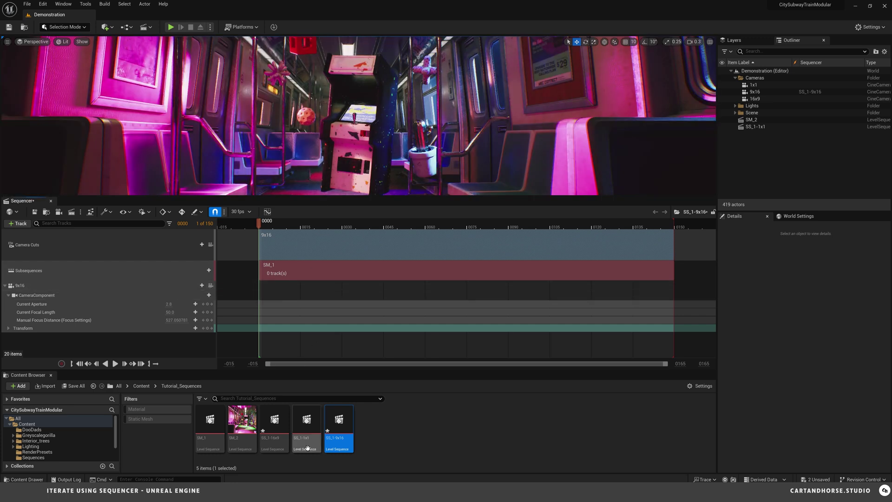
pyautogui.click(210, 245)
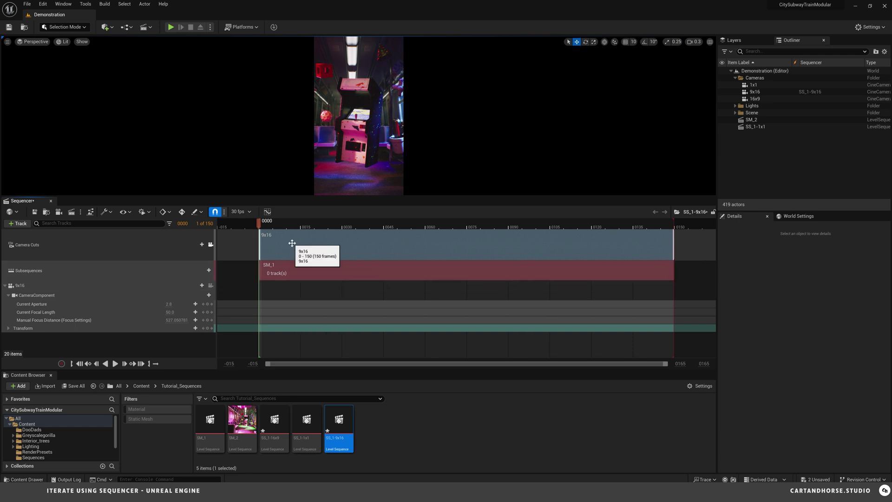
pyautogui.click(210, 245)
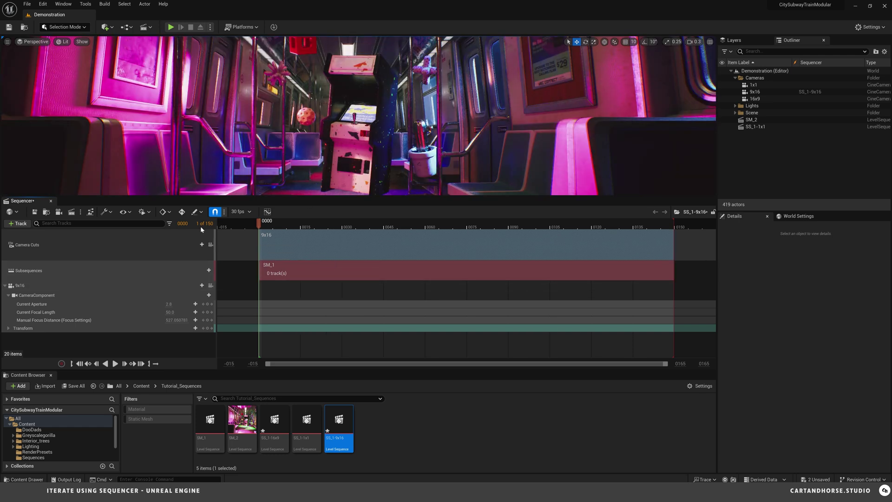
# Collapse the 9x16 track, pull the view back toward the arcade aisle, and select the cactus.
pyautogui.click(6, 286)
pyautogui.moveTo(268, 110); pyautogui.dragTo(268, 111, button='right')
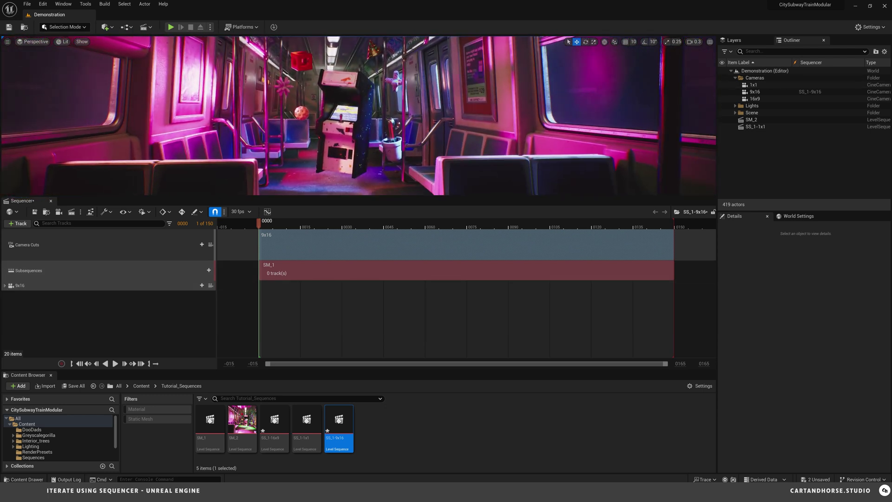
pyautogui.click(395, 82)
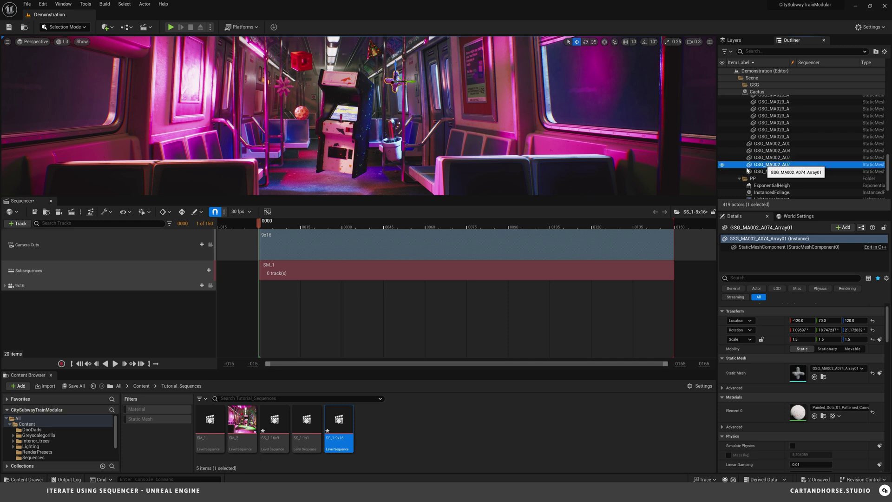
# Add the doodads Array01, Cube05, Array10 and Tetra10 as tracks in the 9x16 sequence.
pyautogui.moveTo(747, 169); pyautogui.dragTo(304, 303)
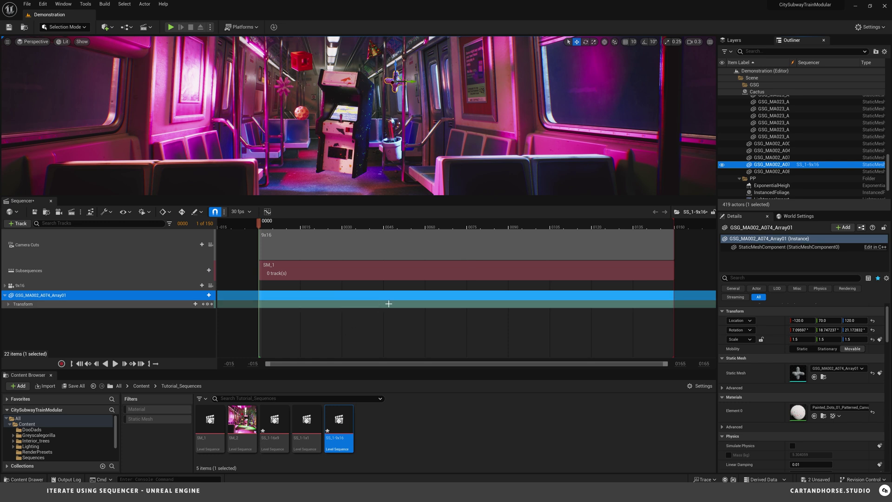
pyautogui.click(308, 70)
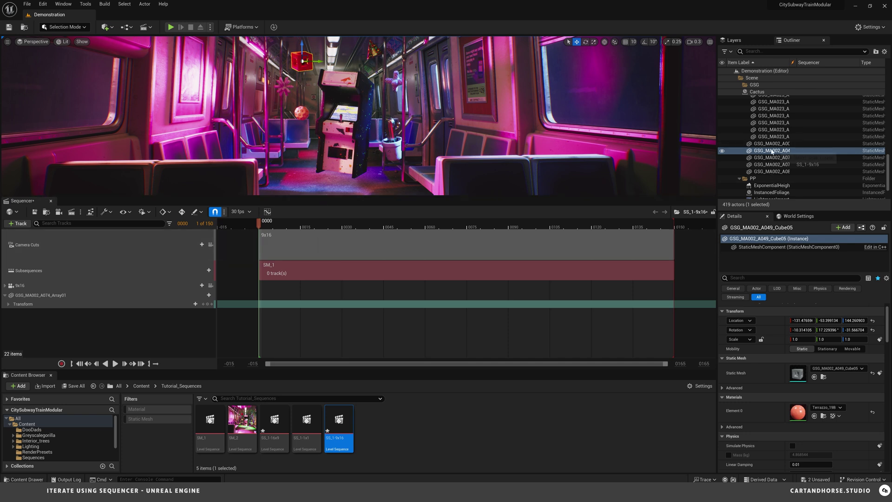
pyautogui.moveTo(771, 151); pyautogui.dragTo(264, 339)
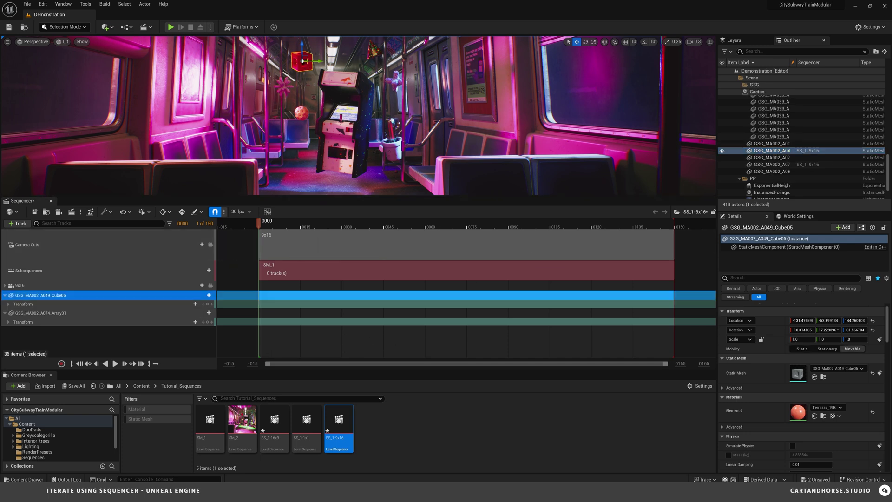
pyautogui.click(771, 171)
pyautogui.moveTo(772, 172); pyautogui.dragTo(351, 311)
pyautogui.click(771, 158)
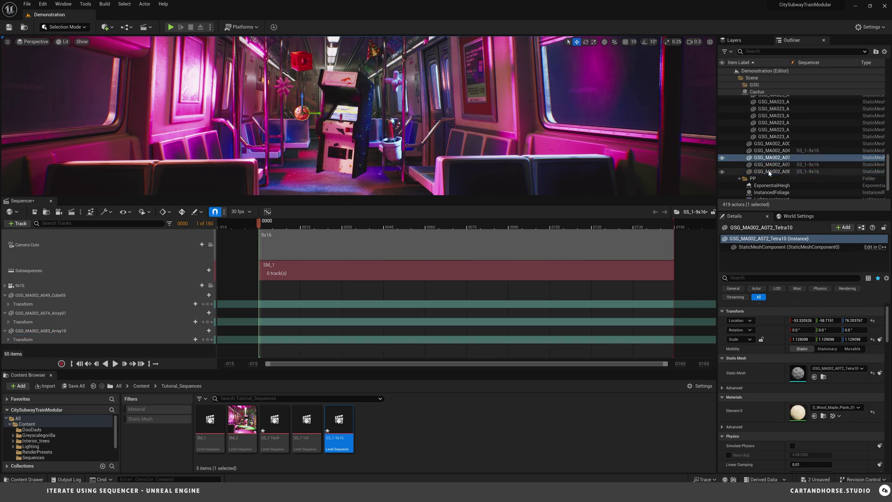
pyautogui.moveTo(772, 157); pyautogui.dragTo(267, 352)
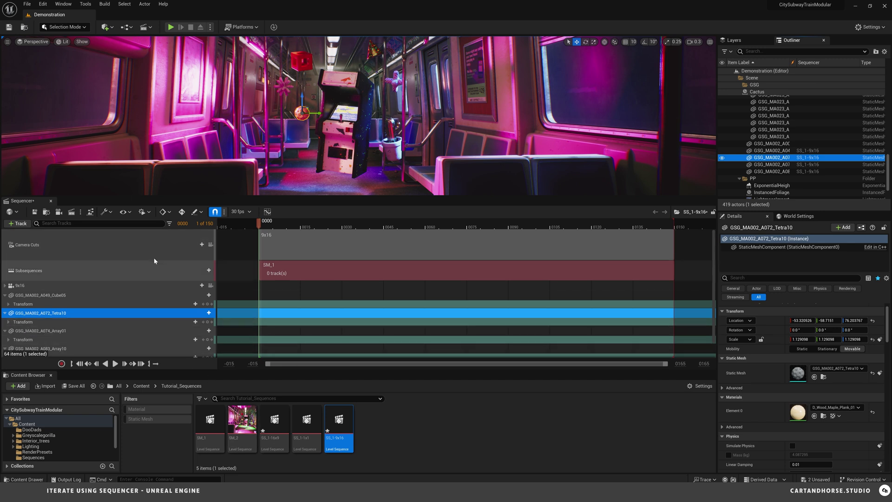
# Reposition the doodads: lower the red object, shift Array10 toward the arcade, lower Cube05 and Array01.
pyautogui.moveTo(306, 109); pyautogui.dragTo(319, 156)
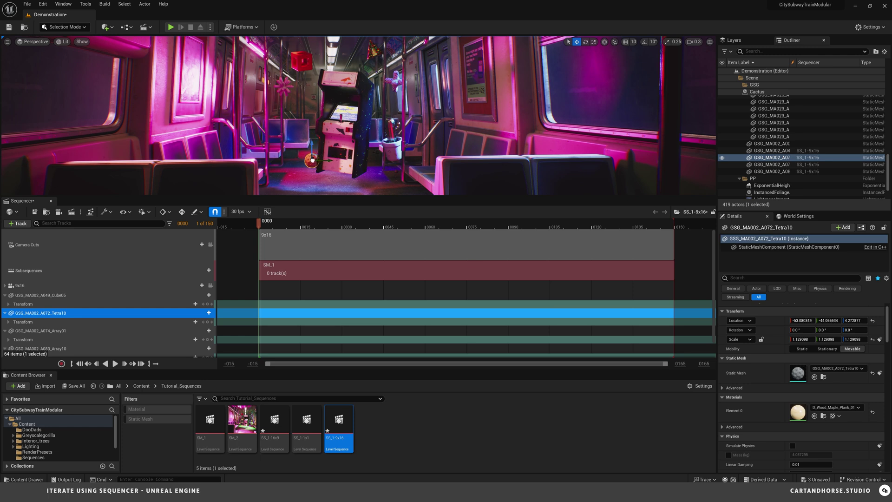
pyautogui.click(285, 85)
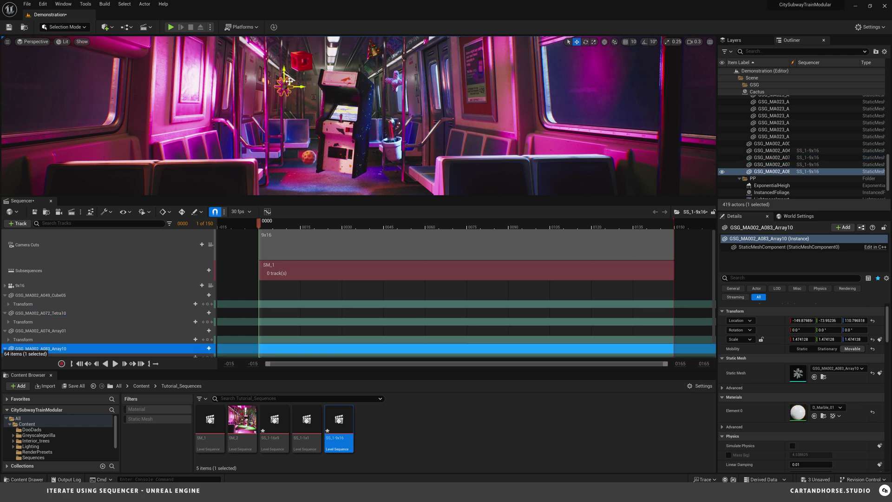
pyautogui.moveTo(289, 81); pyautogui.dragTo(327, 111)
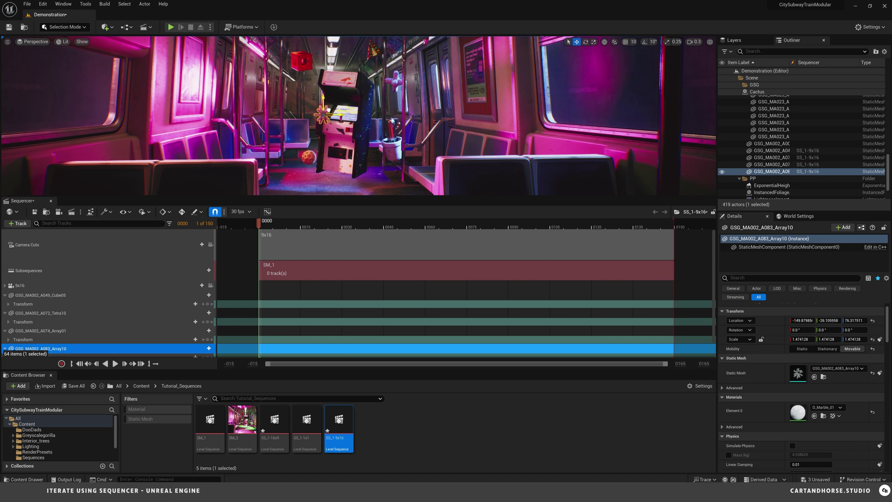
pyautogui.click(304, 60)
pyautogui.moveTo(306, 57); pyautogui.dragTo(317, 70)
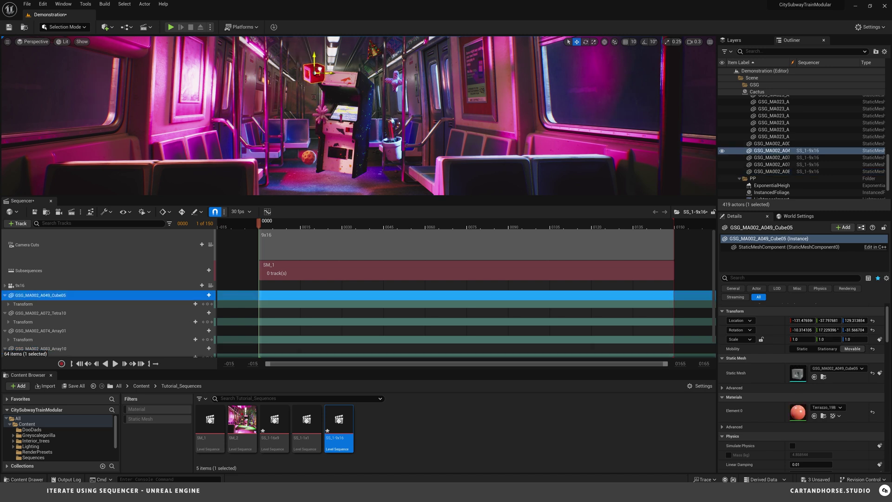
pyautogui.click(397, 83)
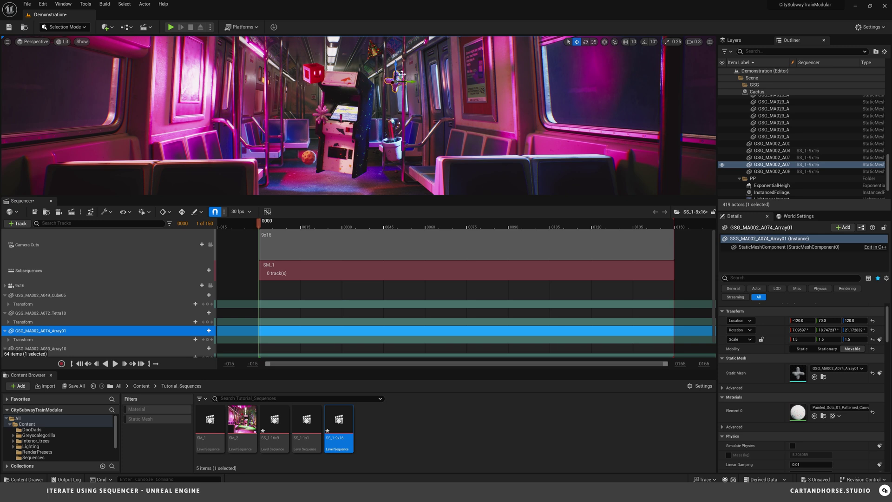
pyautogui.moveTo(402, 74); pyautogui.dragTo(375, 99)
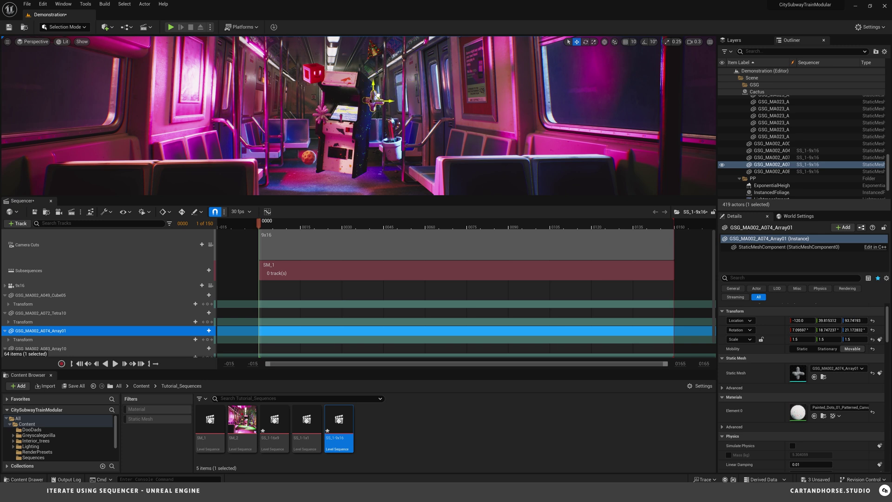
# Add the spiky cone Cone05 to the sequence and lower it in the scene.
pyautogui.click(377, 51)
pyautogui.scroll(-1, 96, 292)
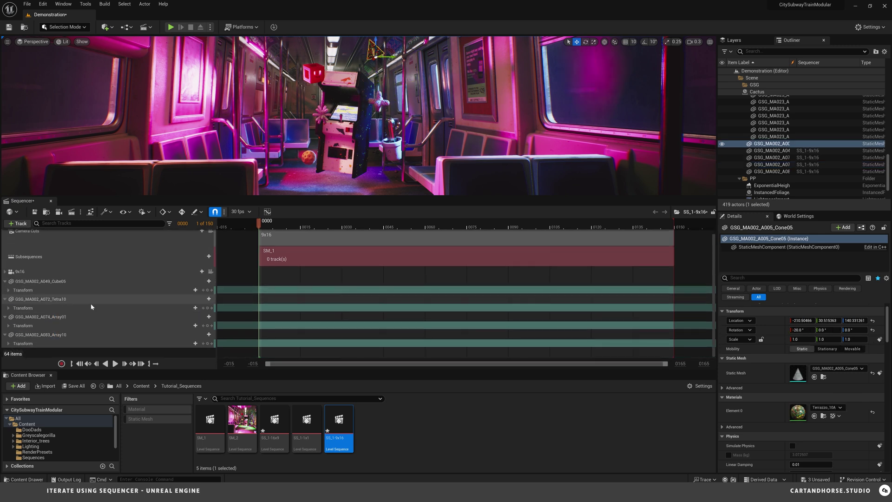
pyautogui.scroll(1, 91, 307)
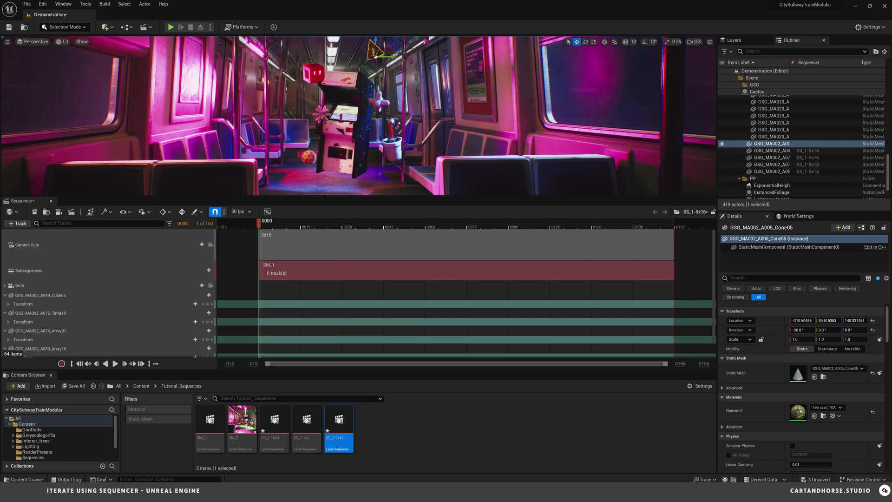
pyautogui.click(310, 69)
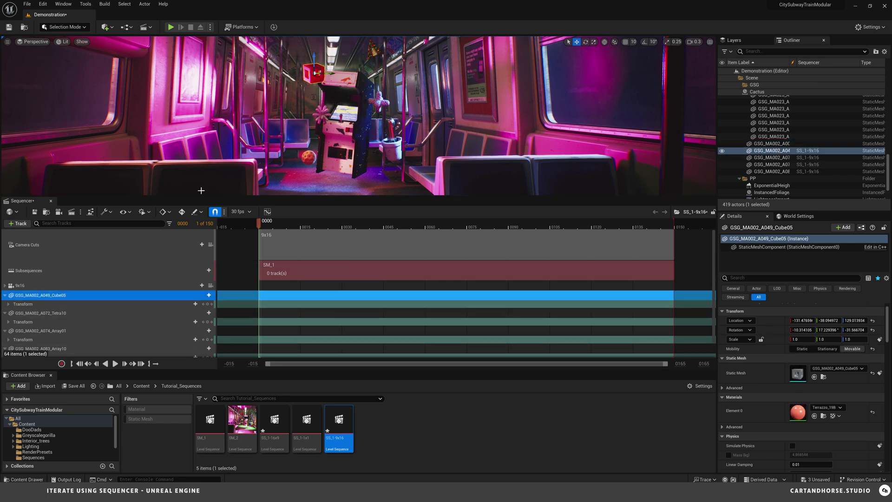
pyautogui.click(118, 348)
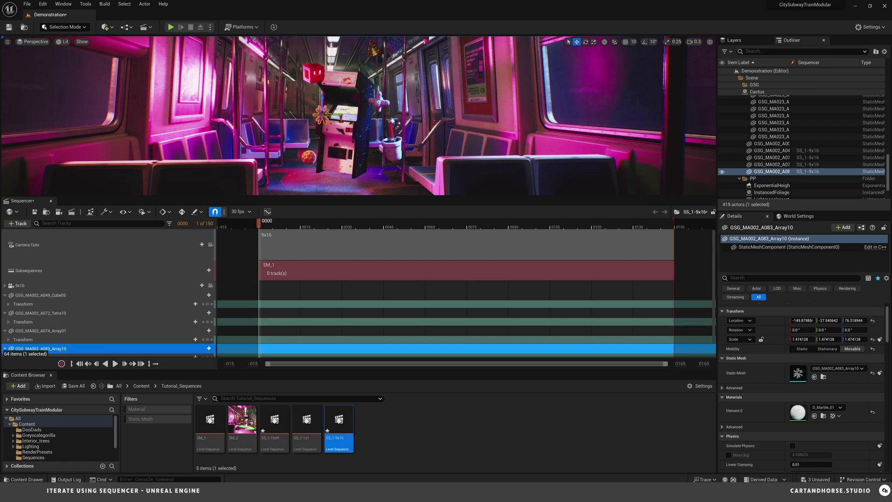
pyautogui.click(372, 50)
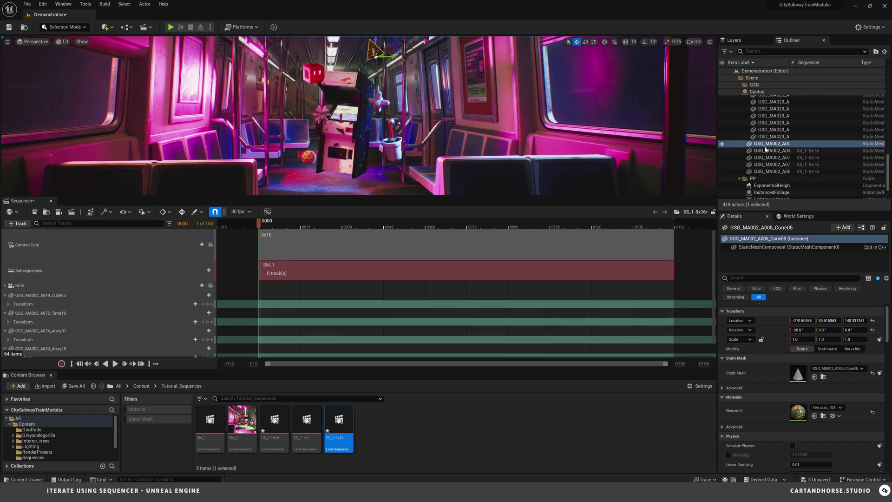
pyautogui.moveTo(766, 149); pyautogui.dragTo(288, 325)
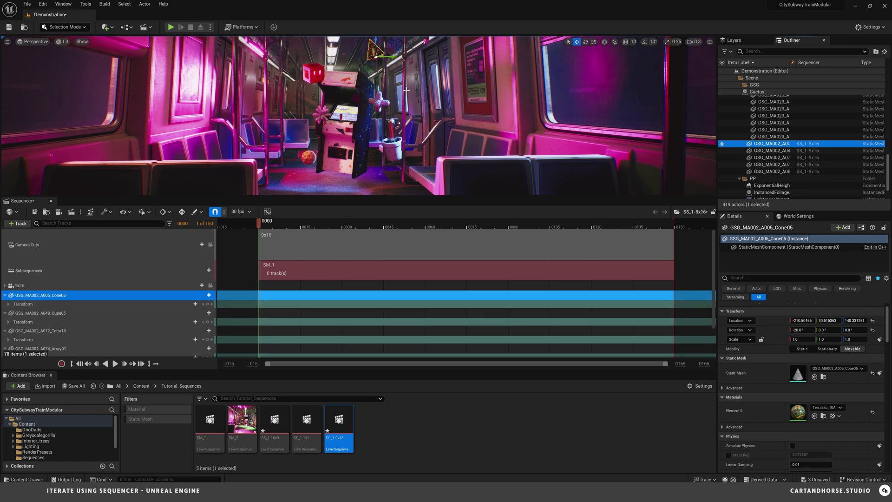
pyautogui.moveTo(380, 50); pyautogui.dragTo(361, 65)
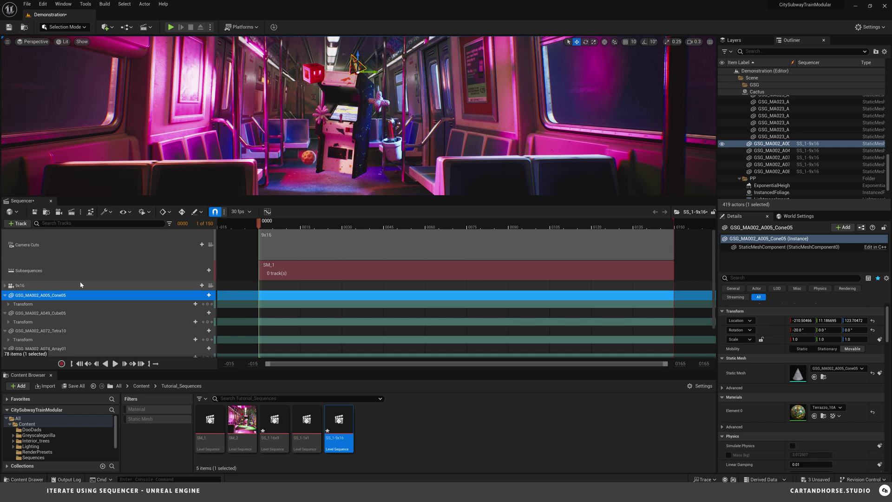
# Lock Camera Cuts and pilot the 9x16 camera, turning it slightly.
pyautogui.click(209, 295)
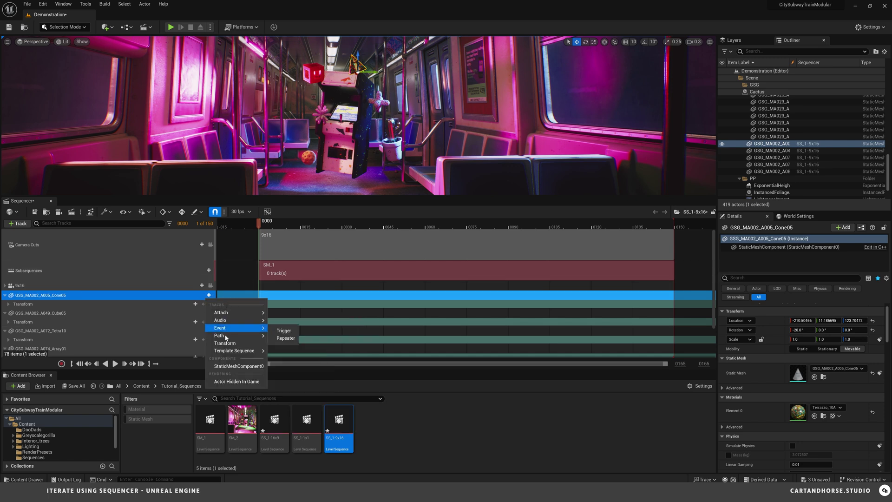
pyautogui.click(18, 305)
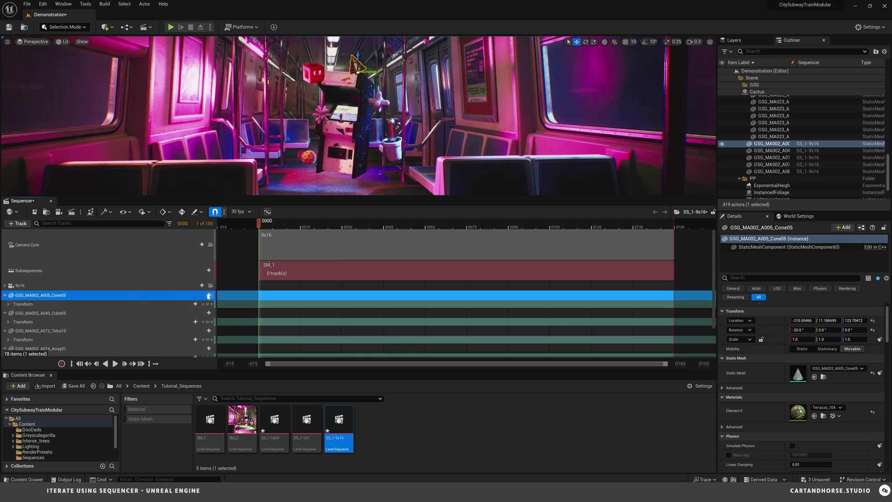
pyautogui.click(206, 262)
pyautogui.click(211, 244)
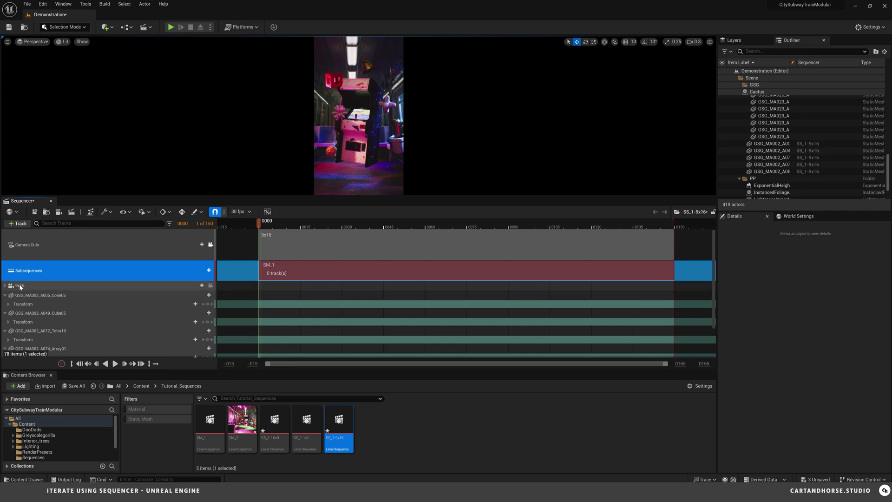
pyautogui.click(210, 286)
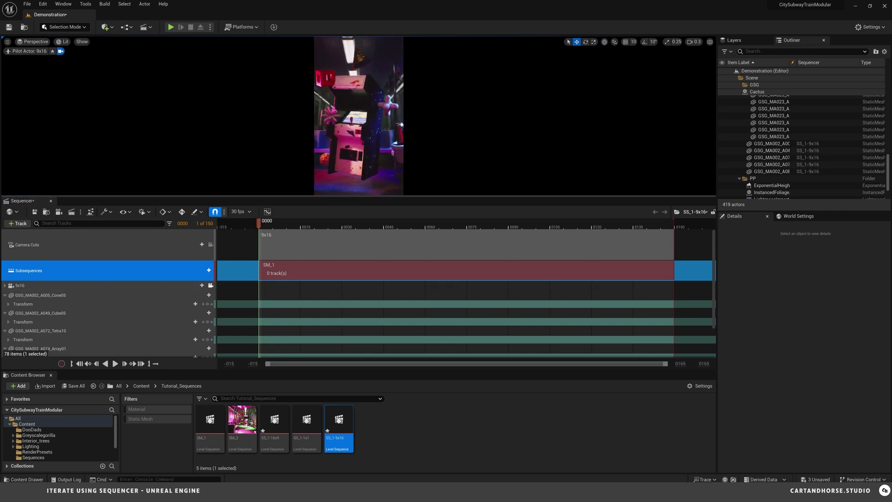
pyautogui.moveTo(371, 132)
pyautogui.mouseDown(button='right')
pyautogui.moveTo(362, 133)
pyautogui.moveTo(370, 132)
pyautogui.mouseUp(button='right')
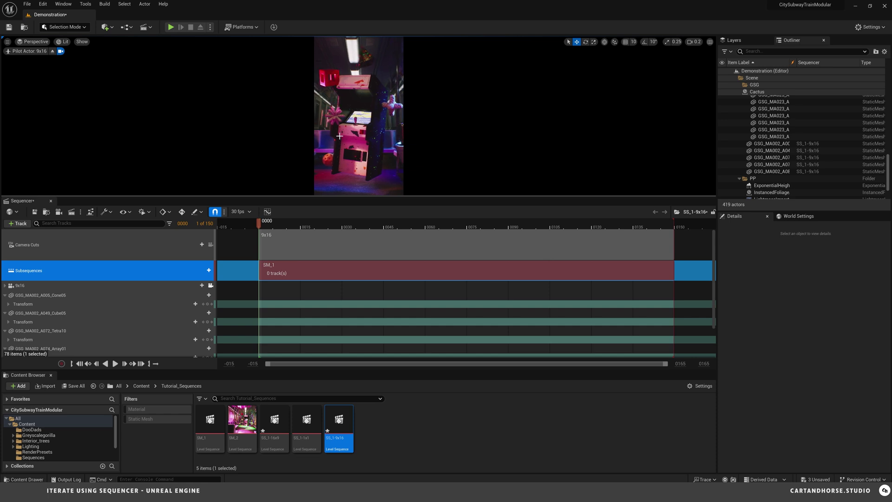
# Create a new level sequence named SM_1b and open it.
pyautogui.hotkey('ctrl', 'd')
pyautogui.press('BackSpace')
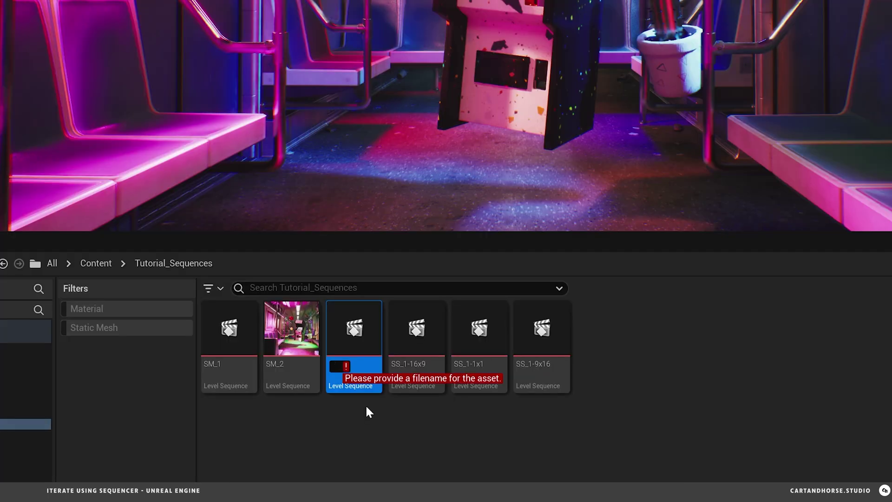
pyautogui.write('SM_')
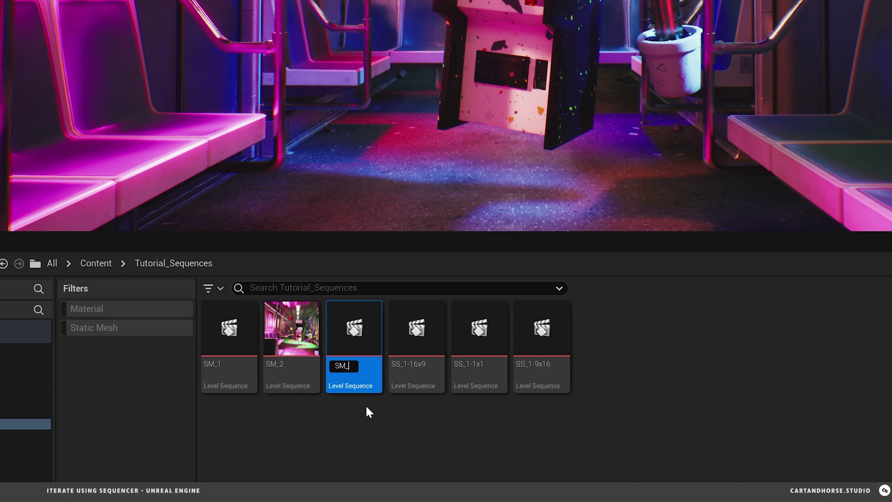
pyautogui.write('1b')
pyautogui.press('Return')
pyautogui.doubleClick(355, 369)
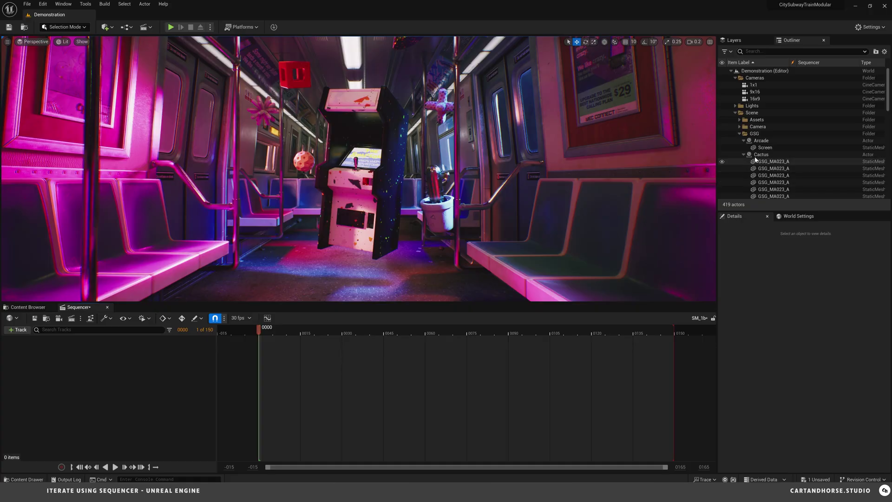
# Add the Arcade with its Arcade_right_side component and a Material Element 0 Switcher track.
pyautogui.moveTo(762, 141); pyautogui.dragTo(274, 346)
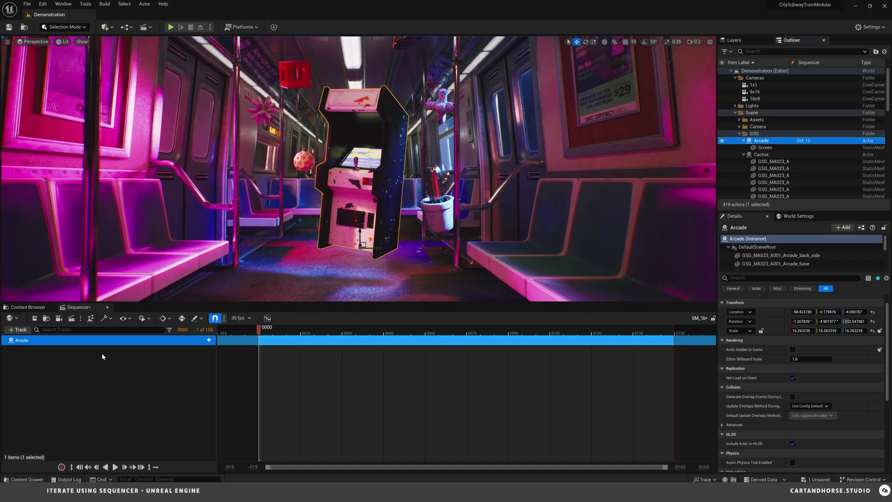
pyautogui.click(209, 340)
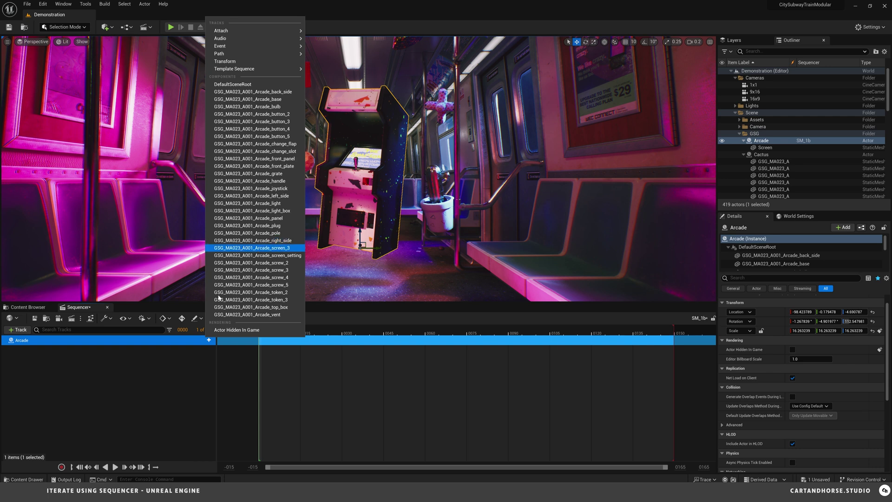
pyautogui.click(247, 387)
pyautogui.click(208, 340)
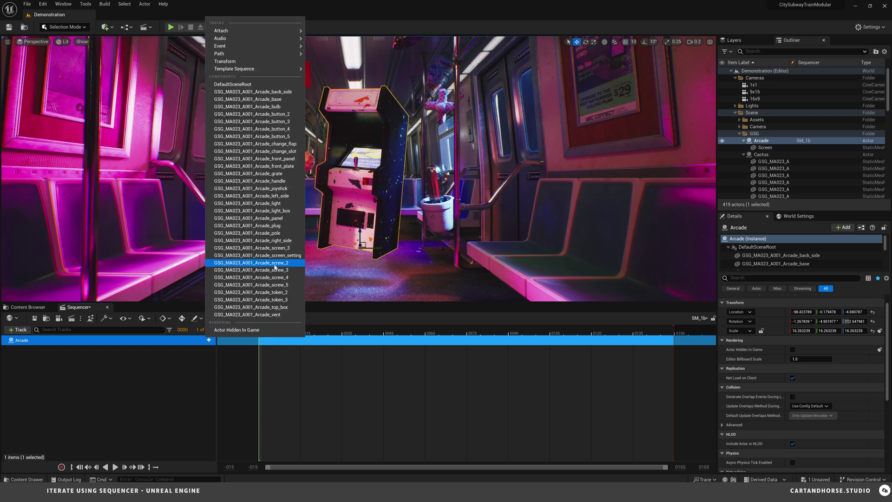
pyautogui.click(282, 240)
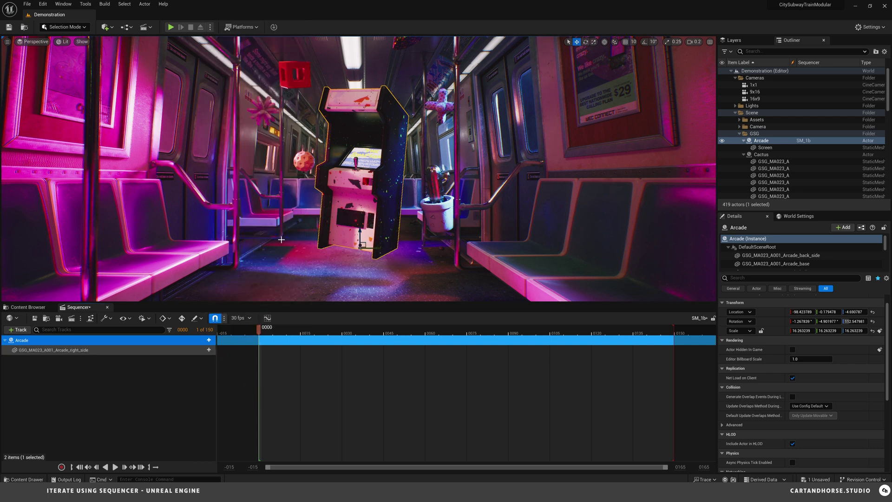
pyautogui.click(209, 350)
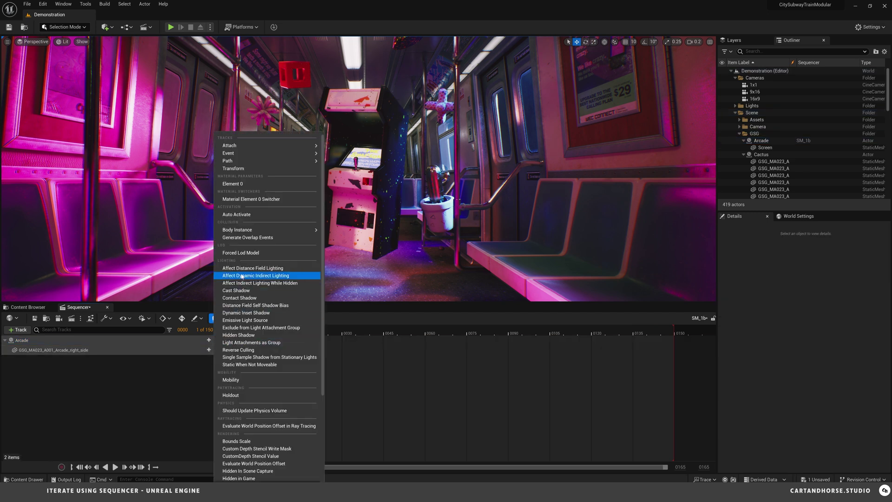
pyautogui.click(263, 200)
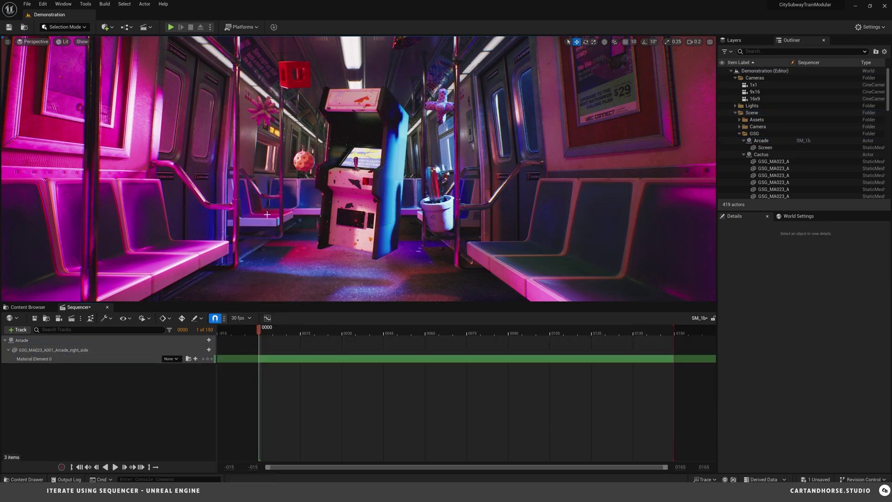
# Drag Geometric_Modernist_03_Patterned_Canvas from Greyscalegorilla onto the right side panel's Material Element 0 track.
pyautogui.moveTo(28, 307); pyautogui.dragTo(124, 302)
pyautogui.click(38, 266)
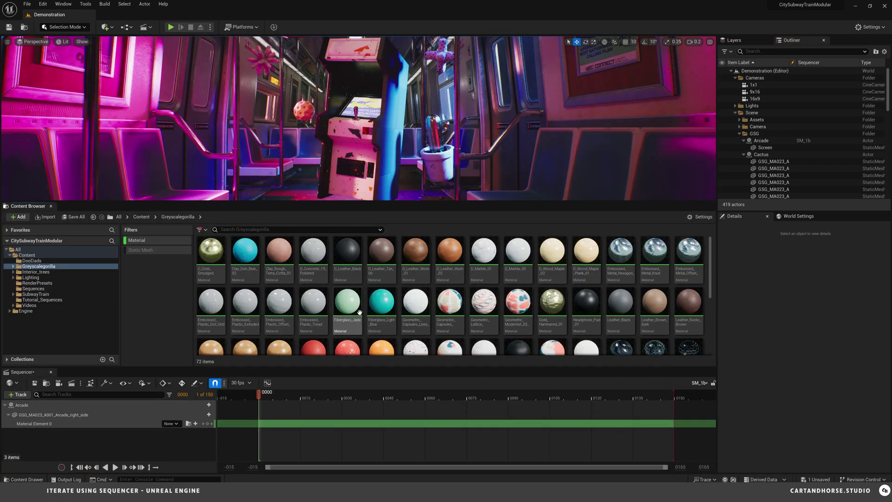
pyautogui.moveTo(518, 302); pyautogui.dragTo(170, 424)
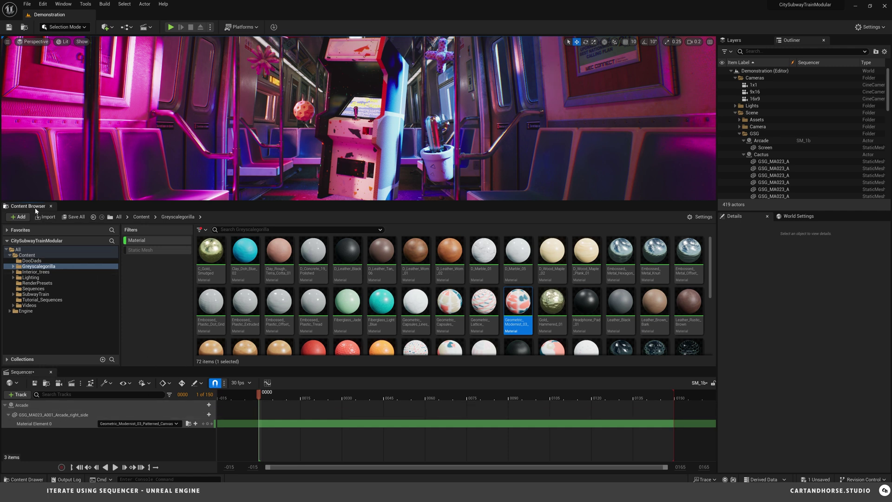
pyautogui.click(139, 240)
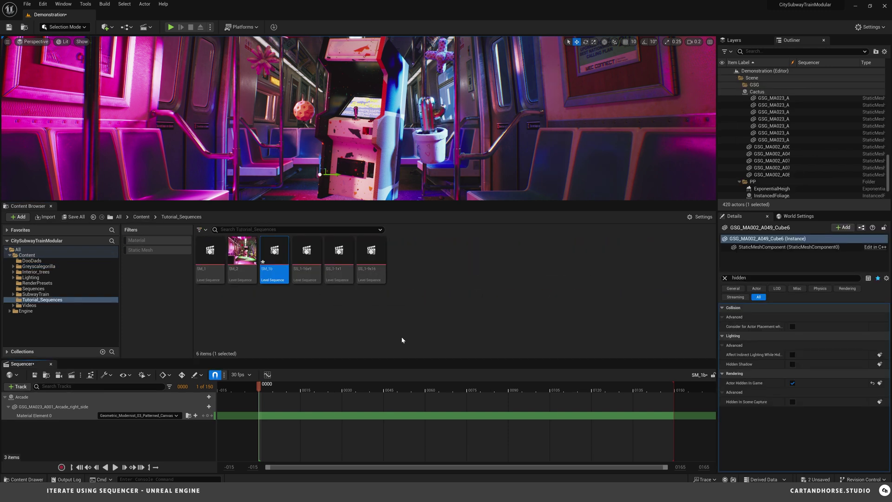
pyautogui.click(217, 256)
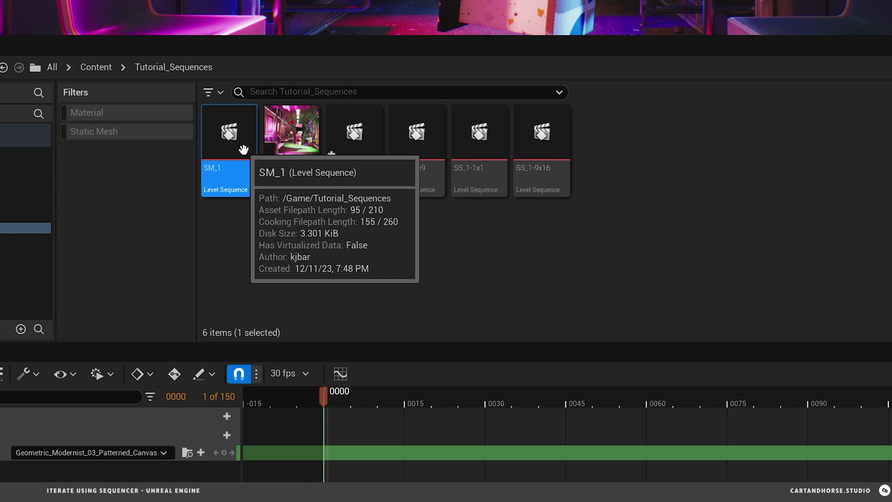
# Duplicate SM_1 as a new sequence named SM_1c.
pyautogui.hotkey('ctrl', 'd')
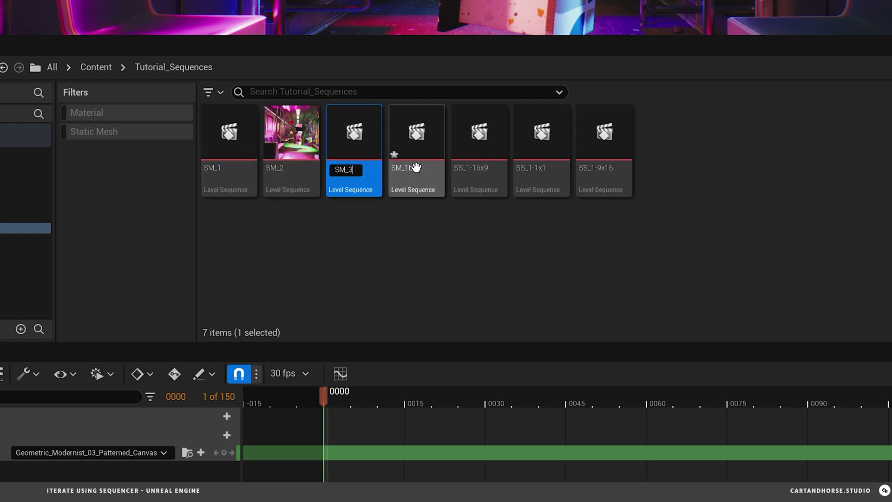
pyautogui.write('SM_1c')
pyautogui.press('Return')
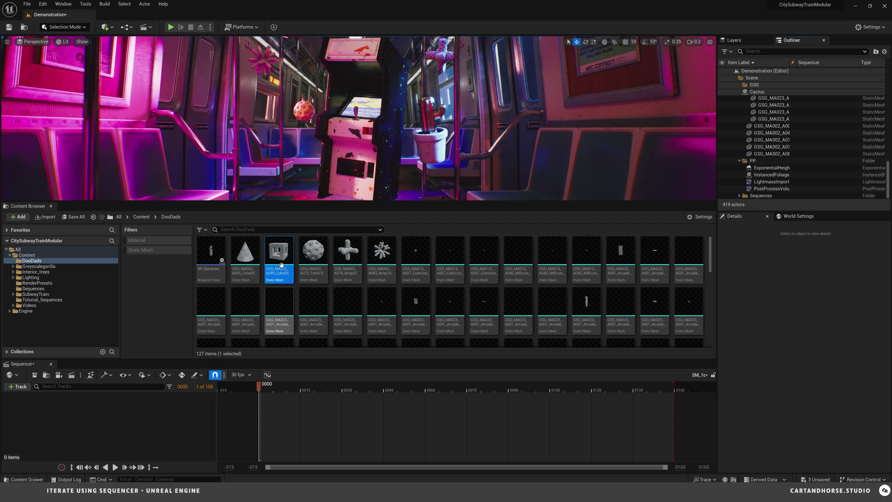
pyautogui.moveTo(278, 253); pyautogui.dragTo(322, 179)
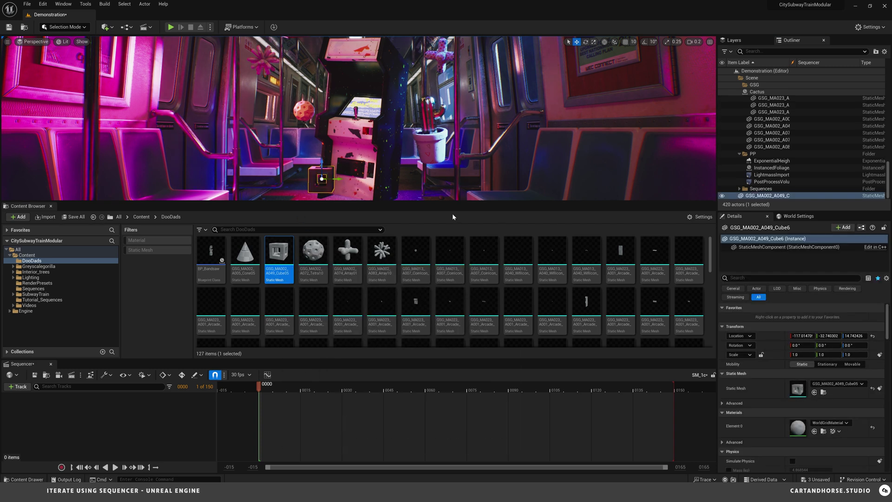
# Filter the cube's Details to 'hidden' properties and go up to the top Content folder.
pyautogui.click(743, 277)
pyautogui.write('hidden')
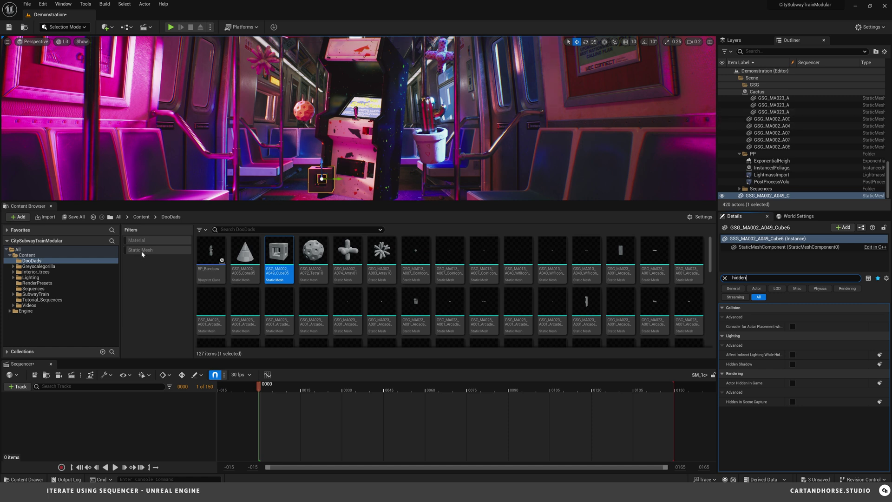
pyautogui.click(139, 217)
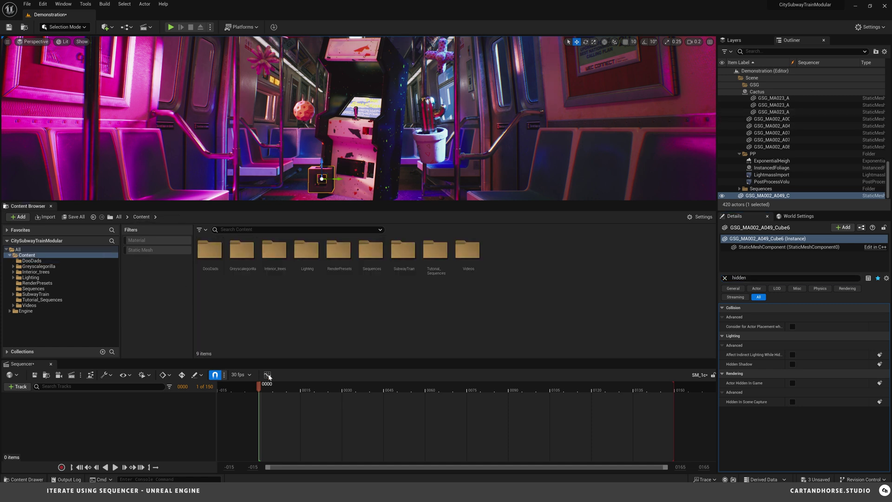
# Open SM_1c from Tutorial_Sequences and tick Actor Hidden In Game on the cube.
pyautogui.doubleClick(437, 251)
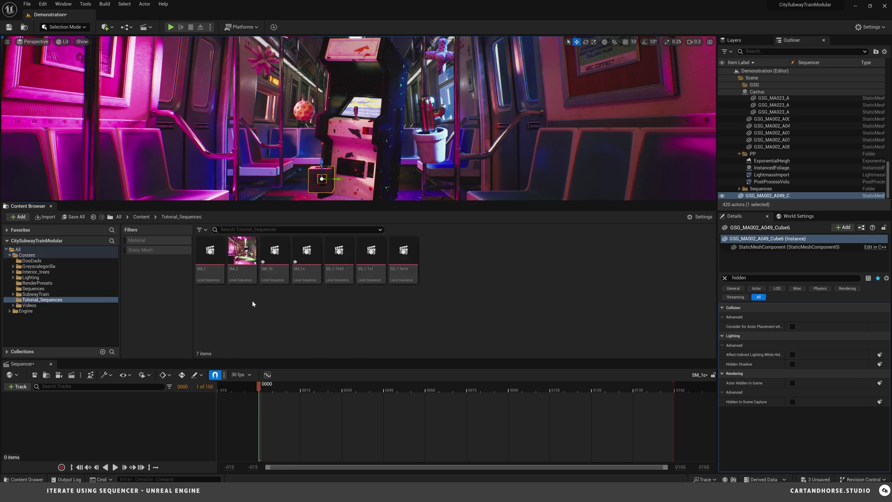
pyautogui.doubleClick(242, 253)
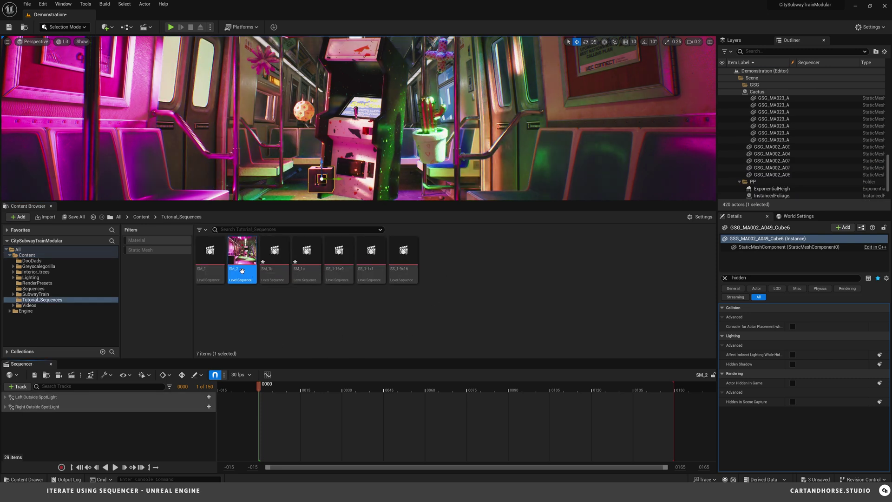
pyautogui.doubleClick(275, 251)
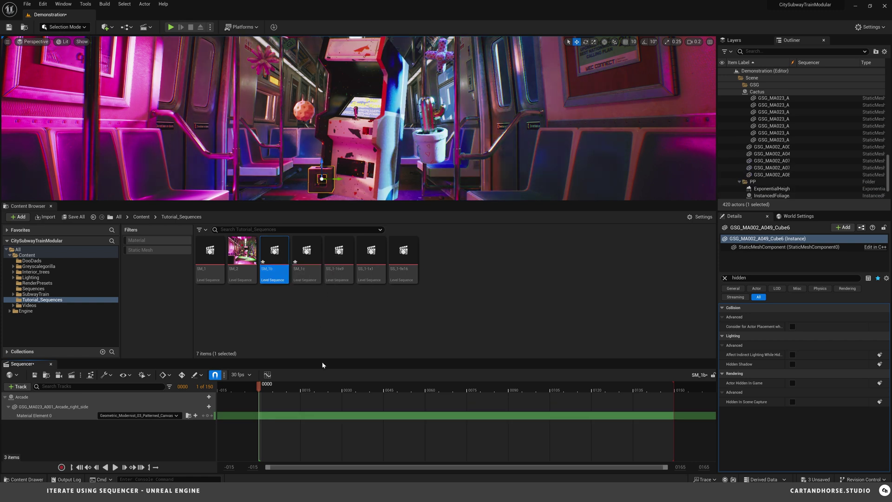
pyautogui.doubleClick(307, 260)
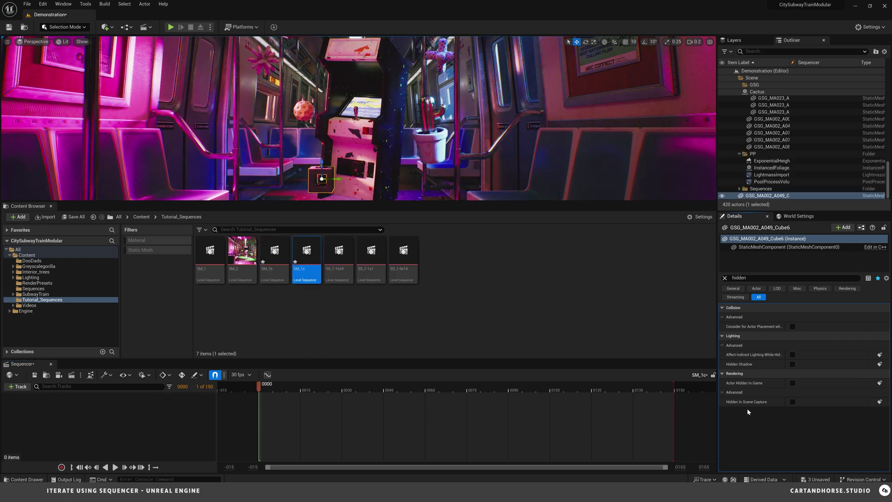
pyautogui.click(793, 383)
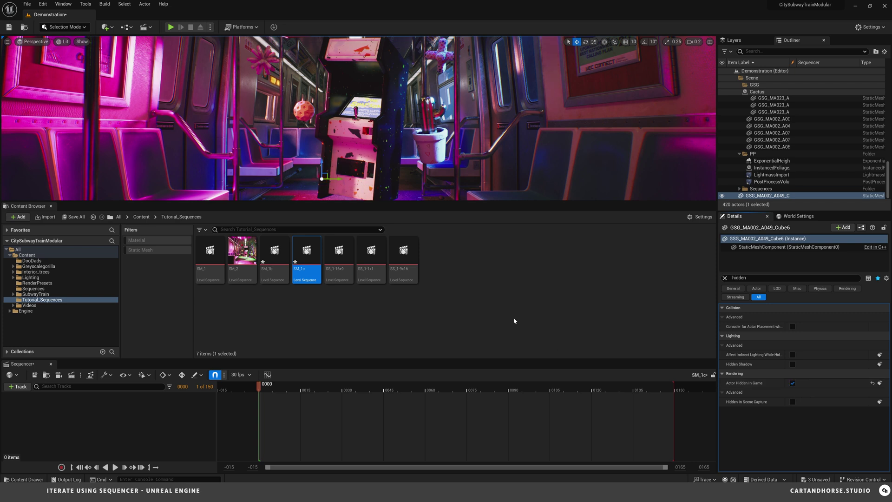
# Review SM_2 and SS_1-16x9, then reopen SM_1c and drag the cube into it.
pyautogui.doubleClick(243, 257)
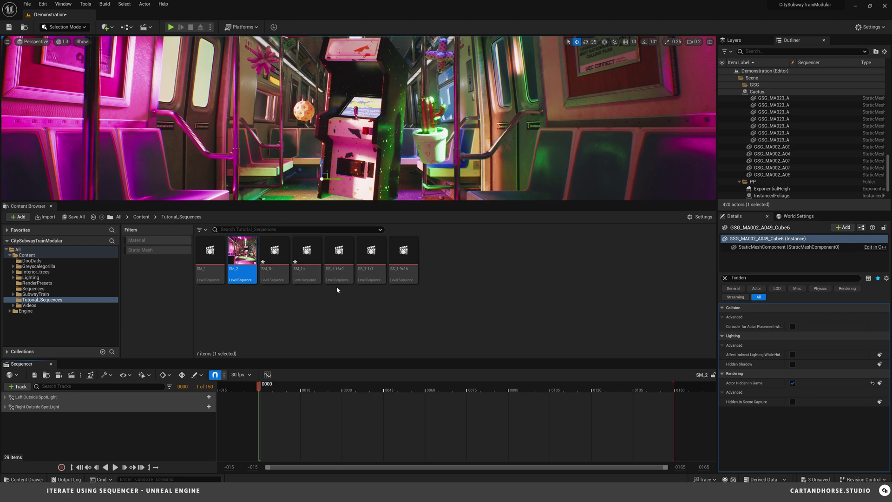
pyautogui.click(338, 255)
pyautogui.doubleClick(337, 259)
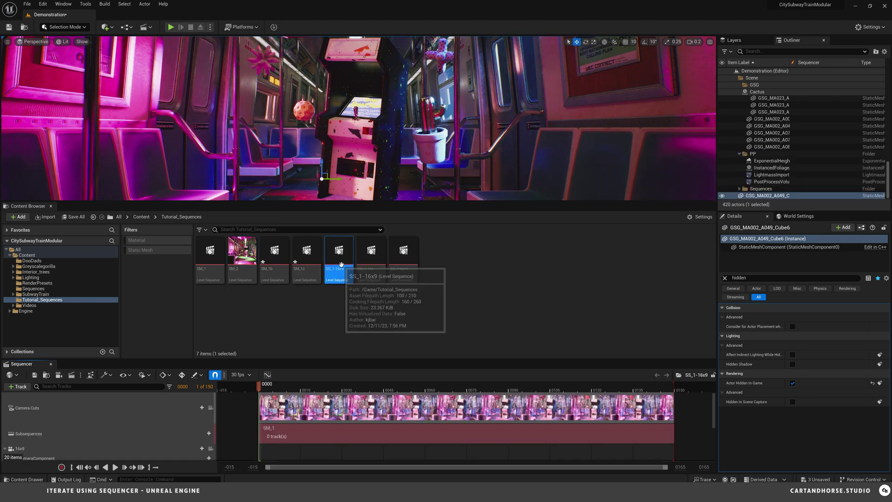
pyautogui.doubleClick(306, 255)
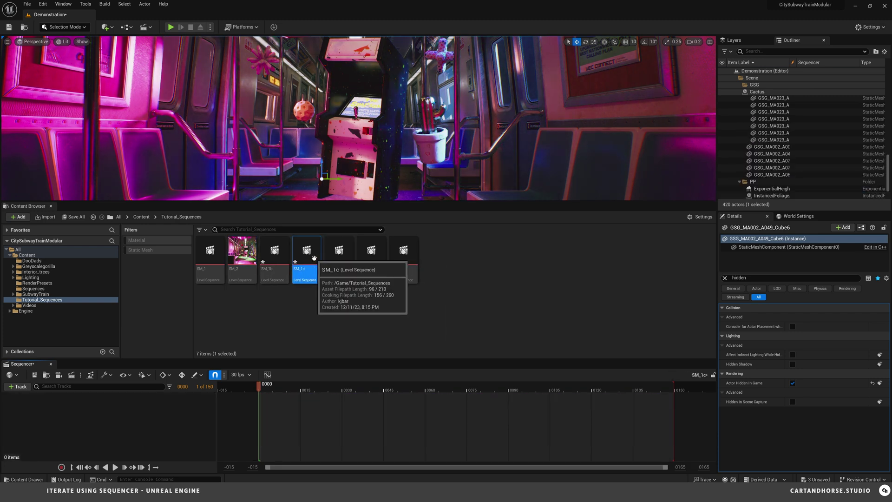
pyautogui.scroll(-2, 753, 190)
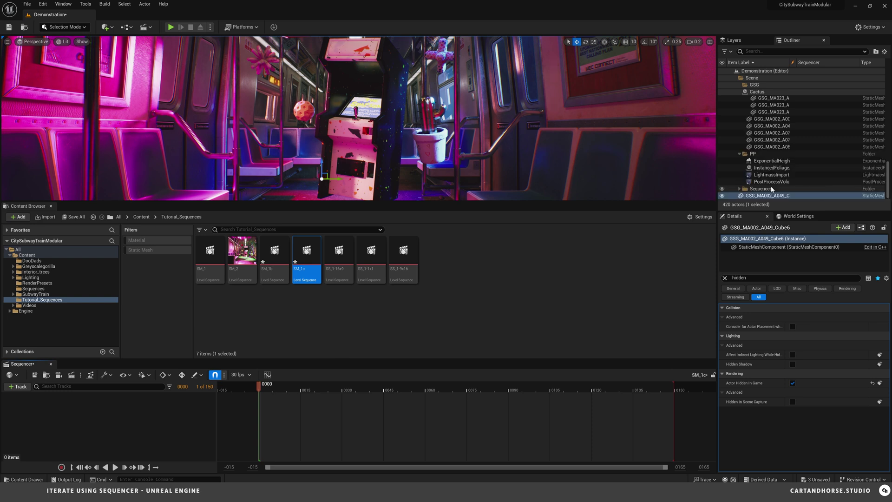
pyautogui.moveTo(752, 197); pyautogui.dragTo(268, 403)
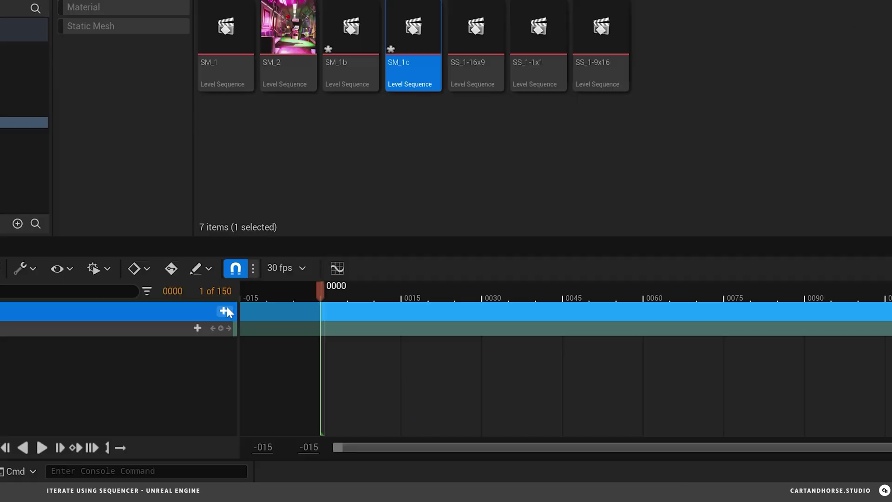
# Give the Cube6 track a Visibility track, then scale the cube much larger at frame 13.
pyautogui.click(211, 396)
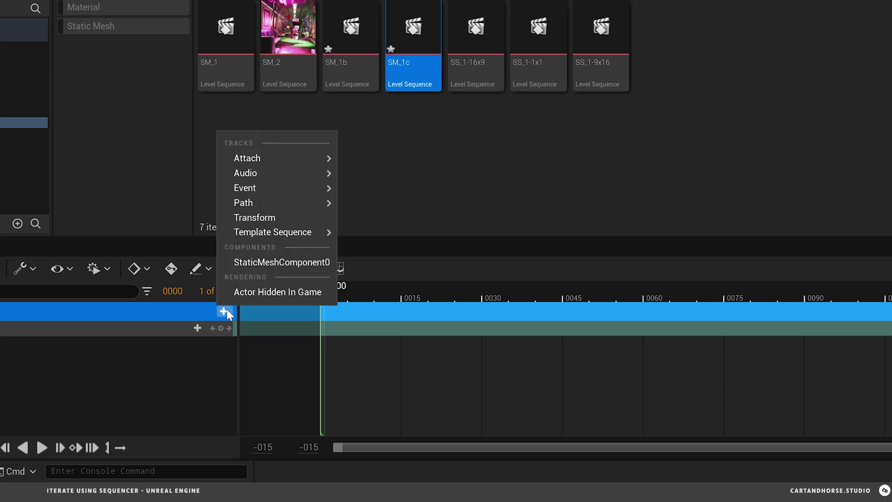
pyautogui.click(256, 292)
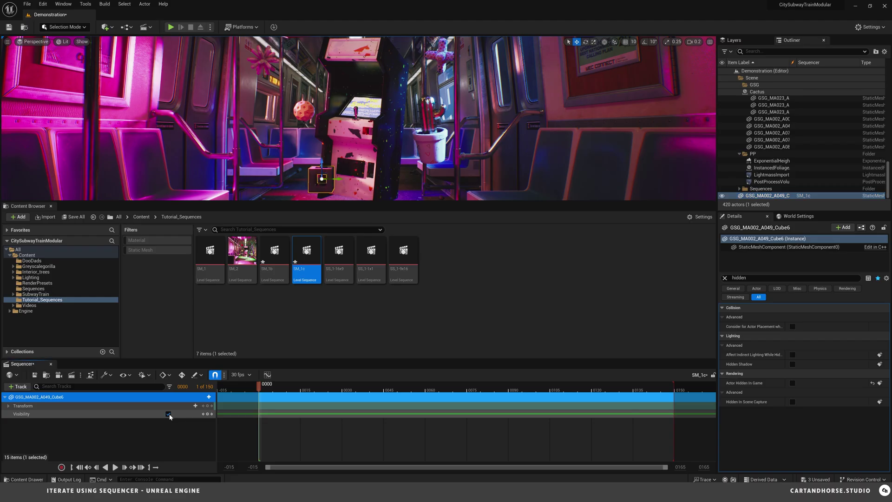
pyautogui.click(297, 389)
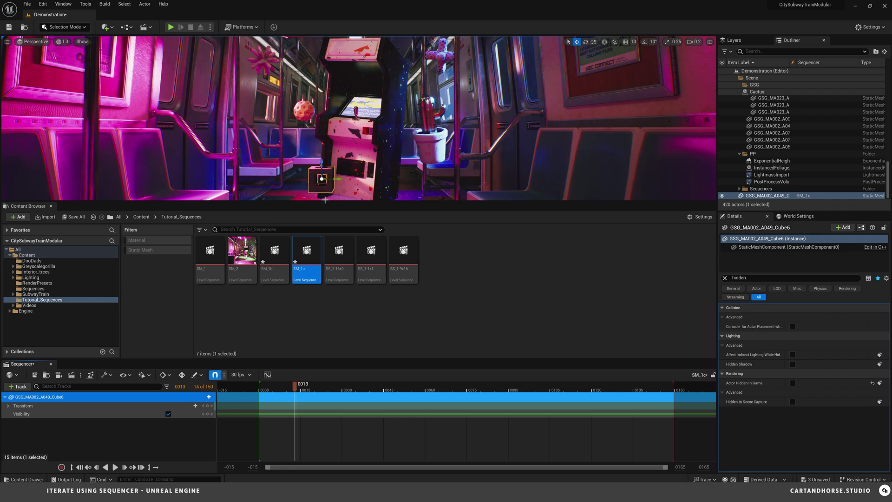
pyautogui.press('space')
pyautogui.press('space')
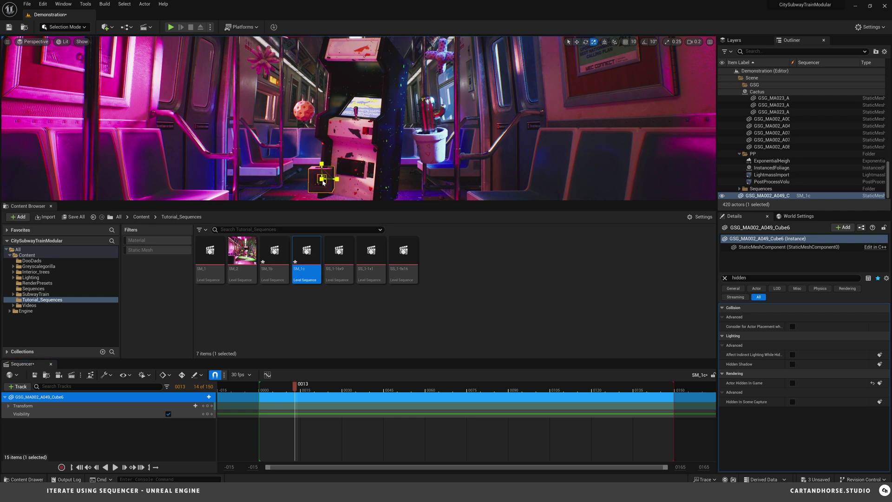
pyautogui.moveTo(323, 180); pyautogui.dragTo(329, 172)
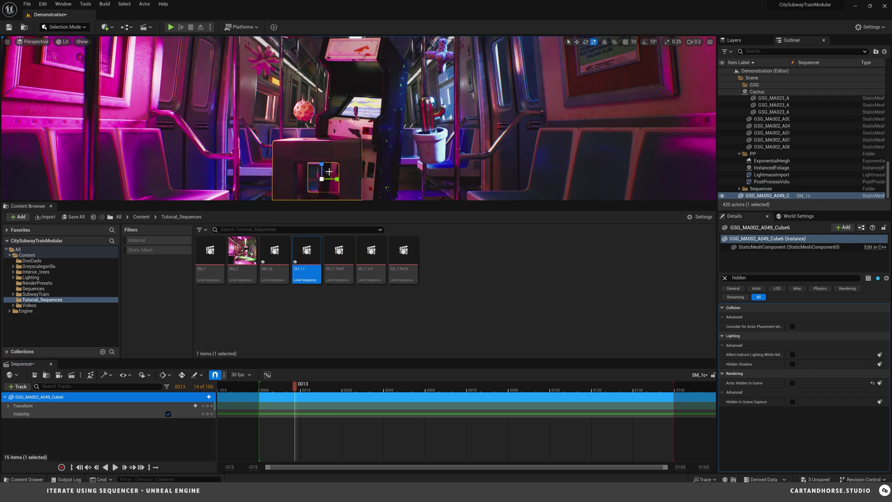
# Move the enlarged cube up and right, then add Arcade with an unchecked Visibility track.
pyautogui.press('space')
pyautogui.moveTo(328, 174); pyautogui.dragTo(366, 137)
pyautogui.click(374, 190)
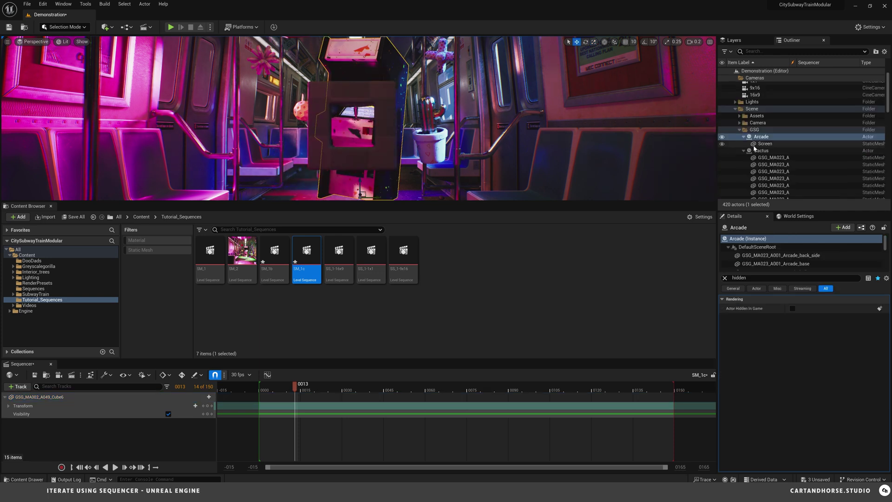
pyautogui.moveTo(739, 139); pyautogui.dragTo(265, 430)
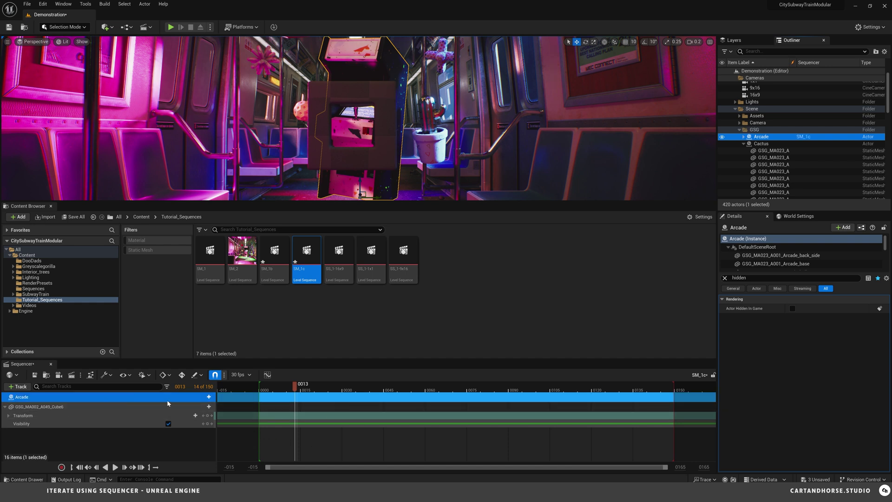
pyautogui.click(209, 398)
pyautogui.click(224, 123)
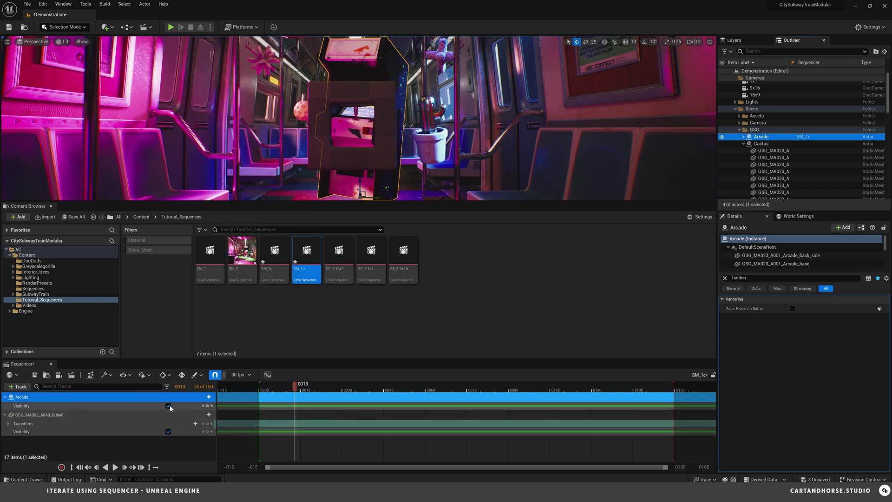
pyautogui.click(168, 406)
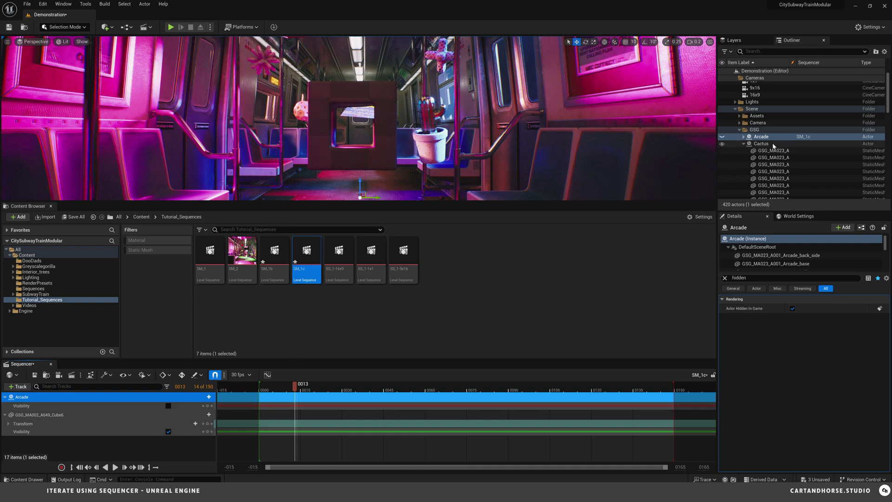
# Add the arcade's Screen beneath Arcade in SM_1c with its own Visibility track.
pyautogui.click(744, 137)
pyautogui.moveTo(762, 144); pyautogui.dragTo(373, 382)
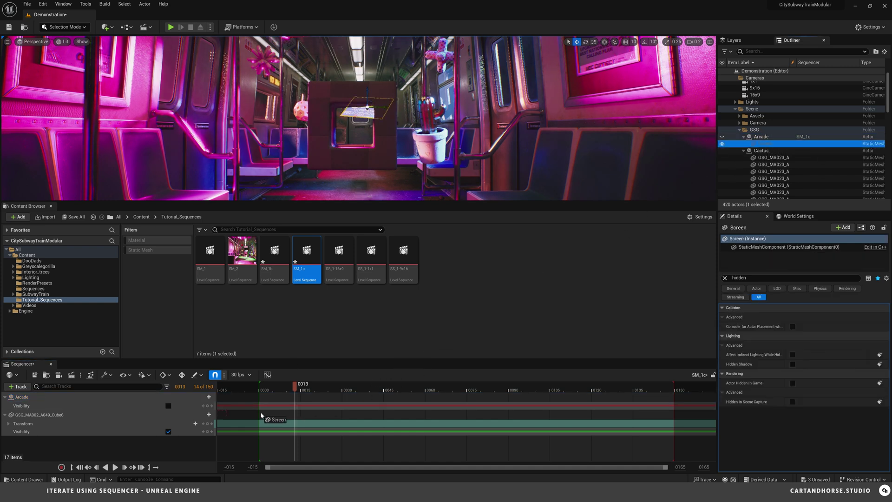
pyautogui.moveTo(260, 412); pyautogui.dragTo(261, 413)
pyautogui.click(168, 432)
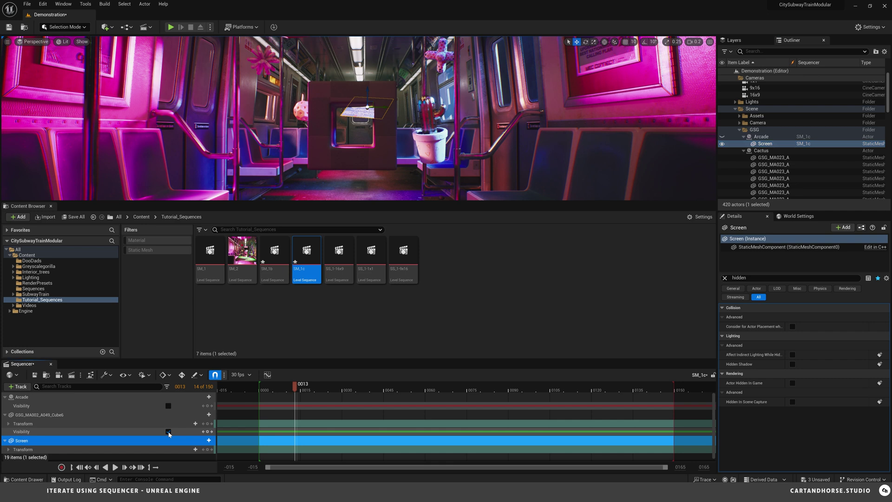
pyautogui.click(168, 432)
pyautogui.moveTo(24, 441); pyautogui.dragTo(203, 417)
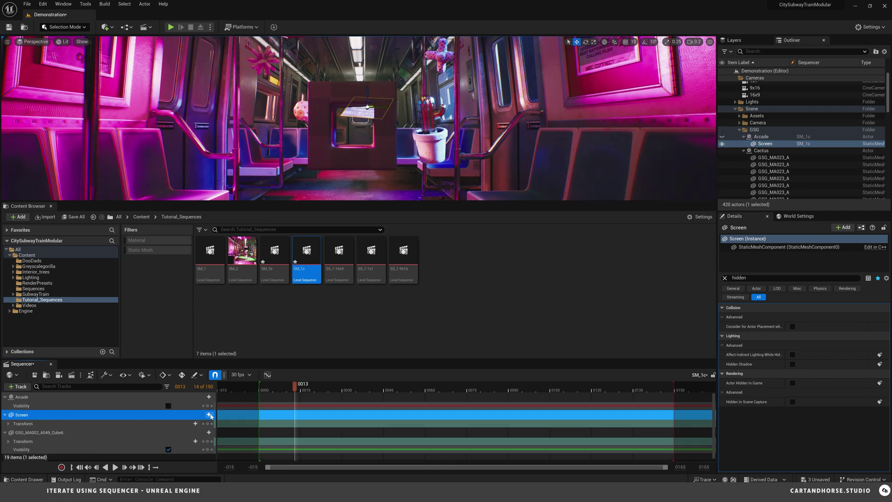
pyautogui.click(209, 414)
pyautogui.click(228, 408)
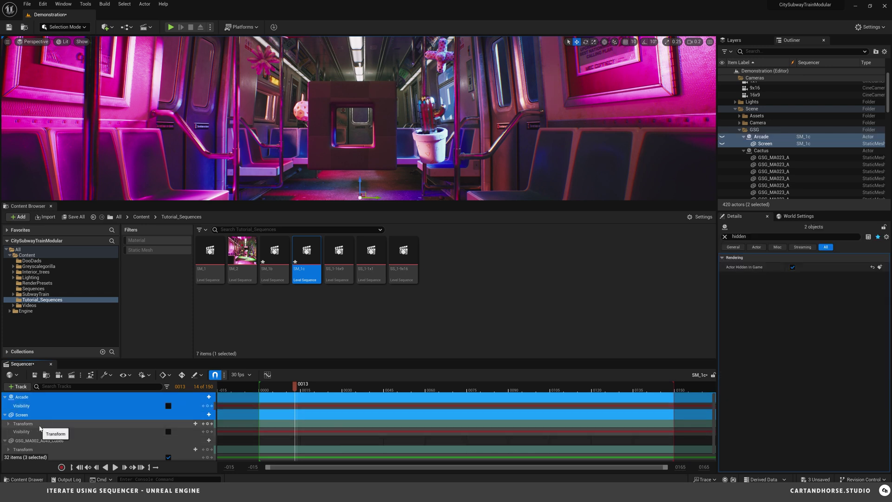
pyautogui.click(39, 440)
pyautogui.press('Delete')
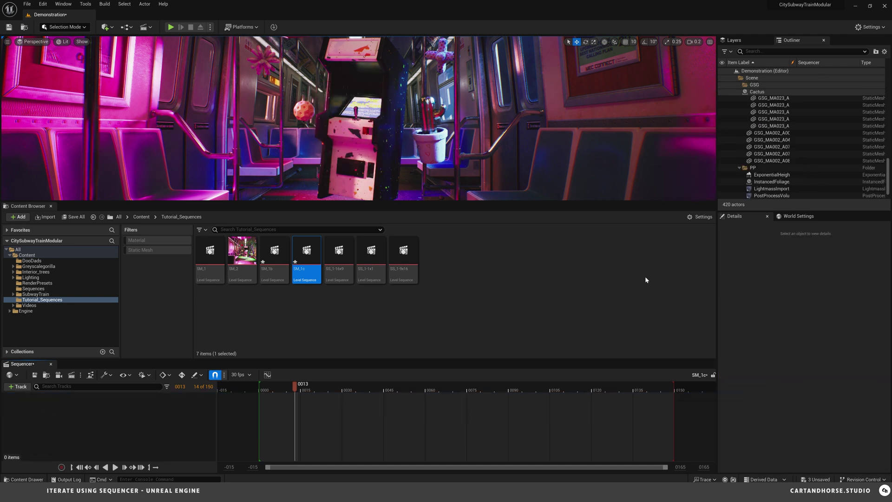
pyautogui.hotkey('ctrl', 'z')
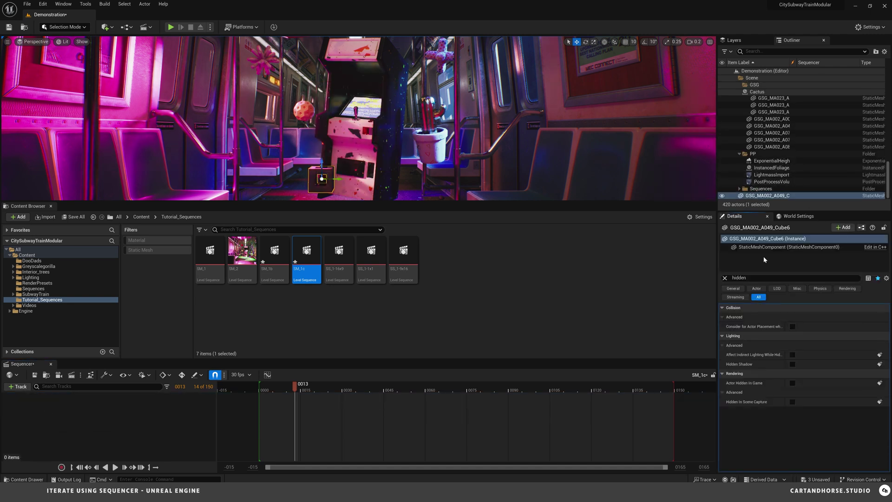
pyautogui.press('Delete')
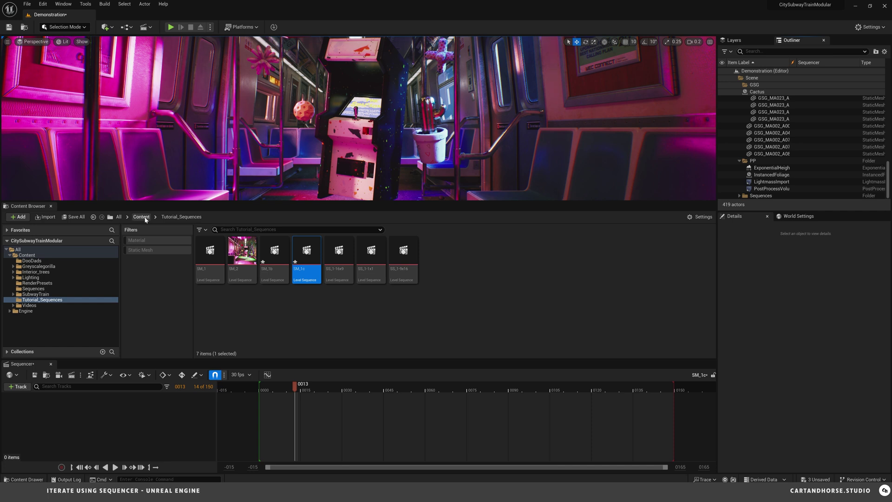
pyautogui.click(142, 217)
pyautogui.doubleClick(211, 251)
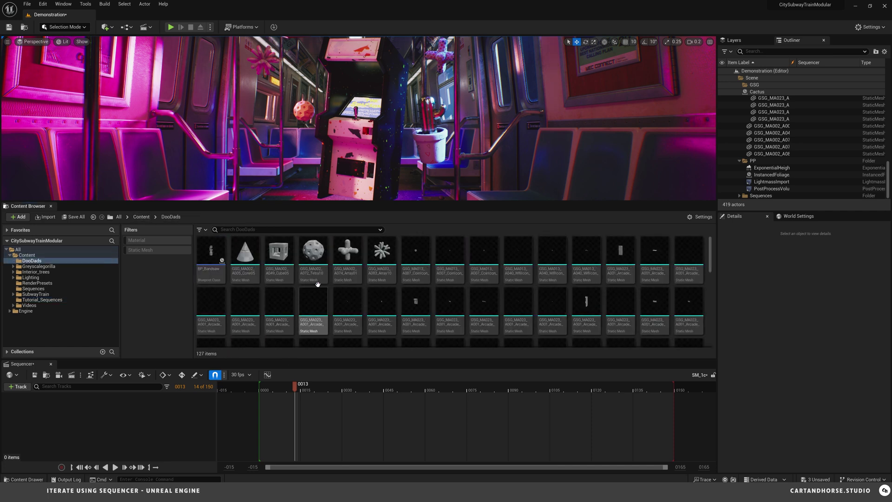
pyautogui.click(279, 253)
pyautogui.moveTo(279, 253); pyautogui.dragTo(301, 429)
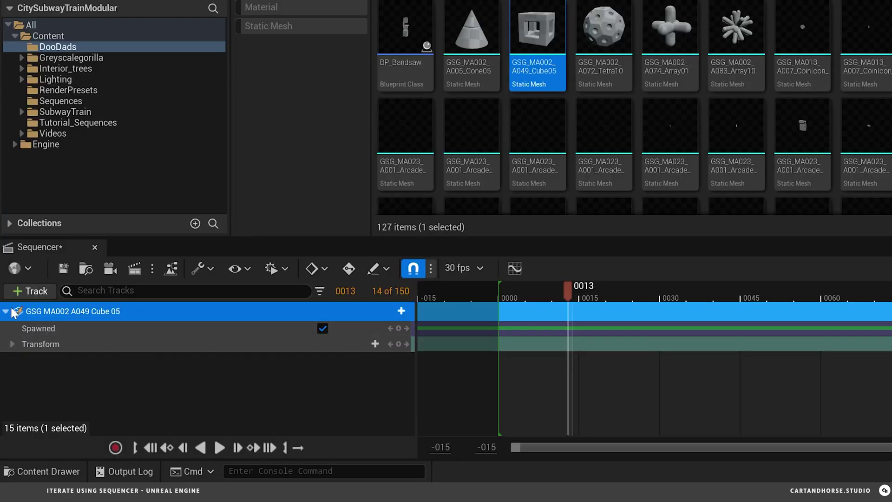
pyautogui.moveTo(19, 316)
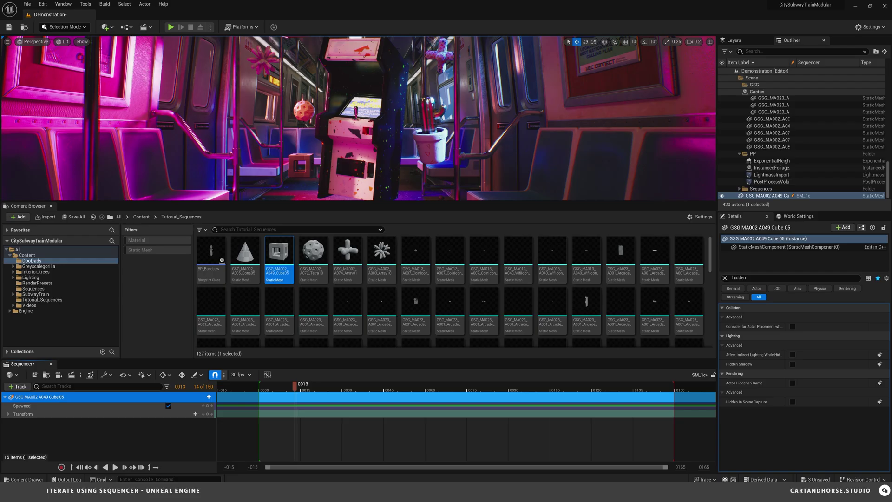
# Browse Tutorial_Sequences through SM_2, SS_1-16x9 and SS_1-1x1, ending with SM_1c open.
pyautogui.click(141, 217)
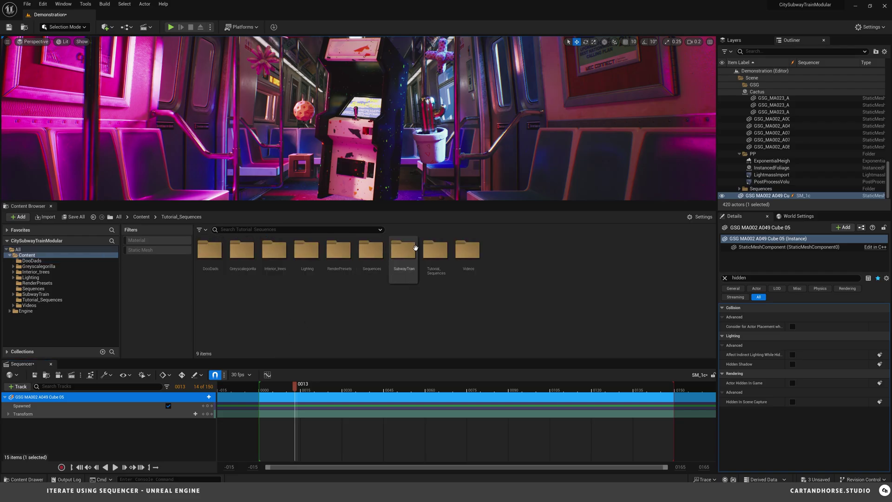
pyautogui.doubleClick(443, 251)
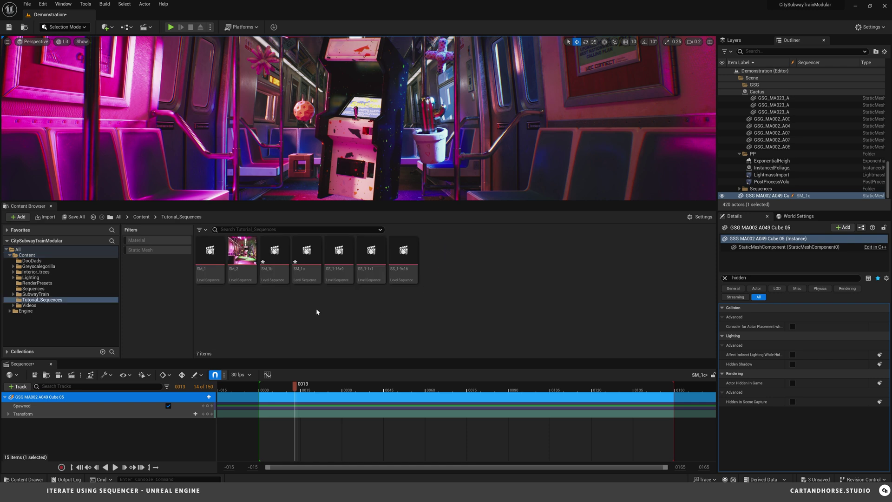
pyautogui.doubleClick(242, 253)
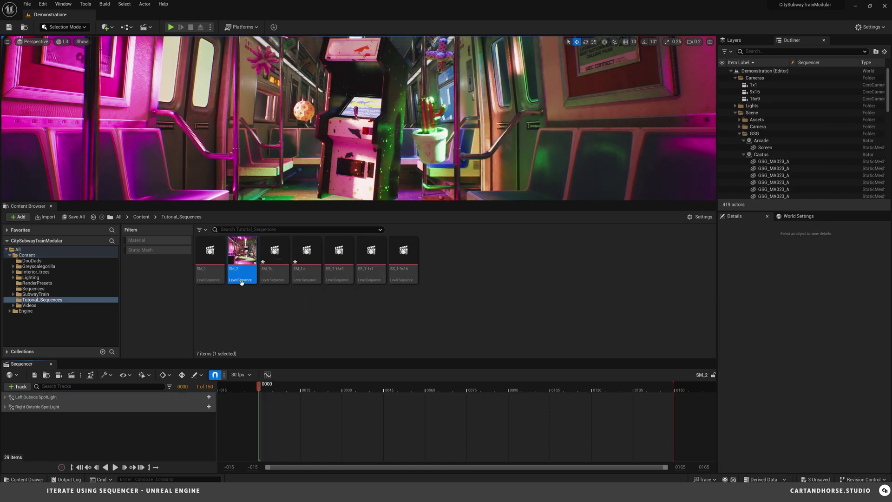
pyautogui.doubleClick(330, 279)
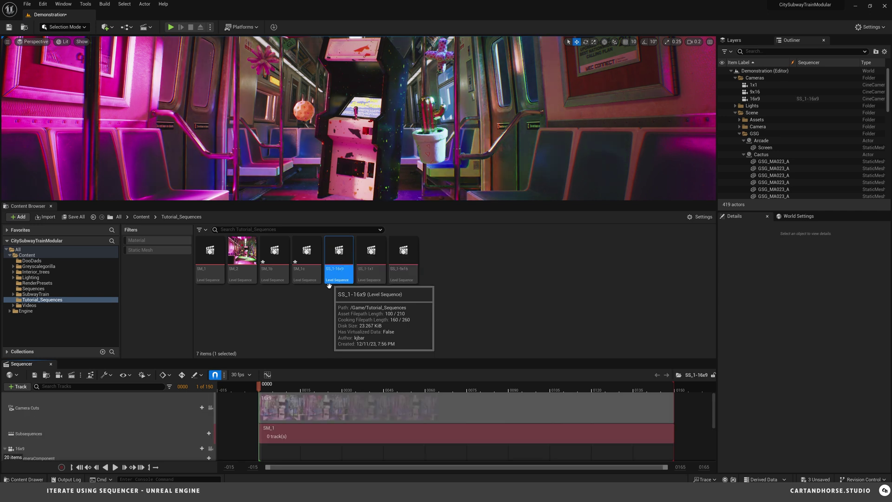
pyautogui.doubleClick(371, 265)
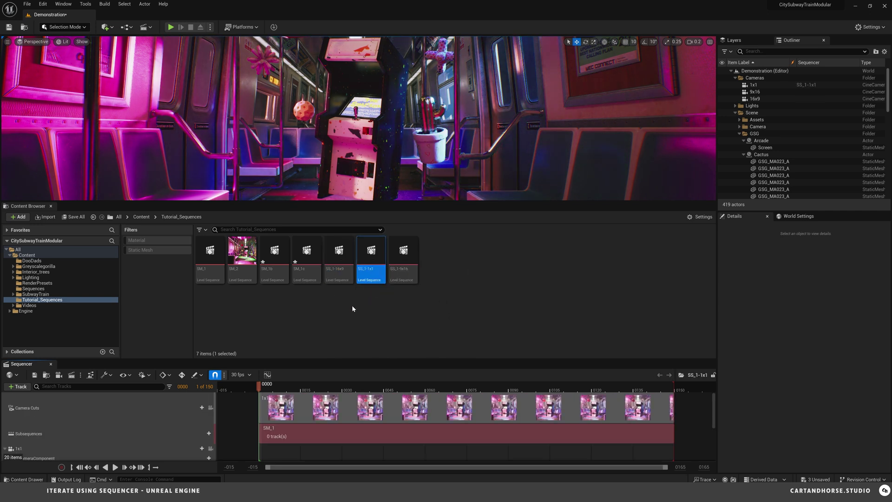
pyautogui.doubleClick(306, 258)
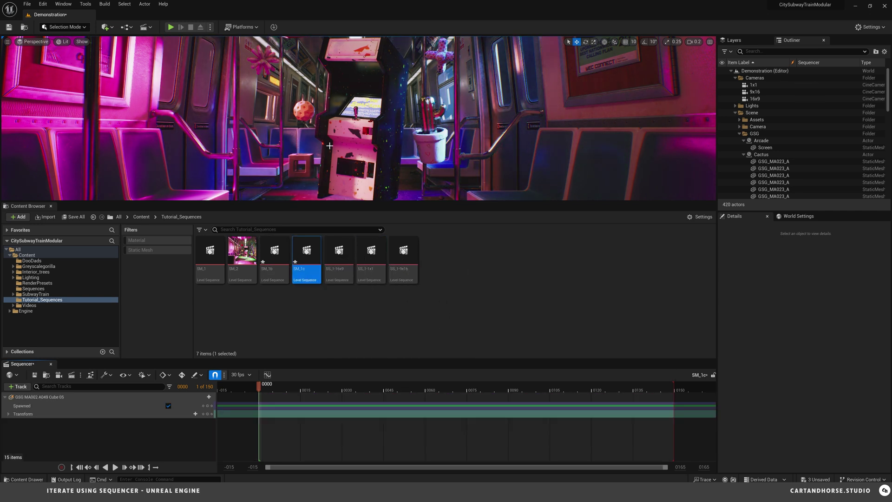
# Add the Arcade to SM_1c and key its Visibility track off.
pyautogui.click(391, 132)
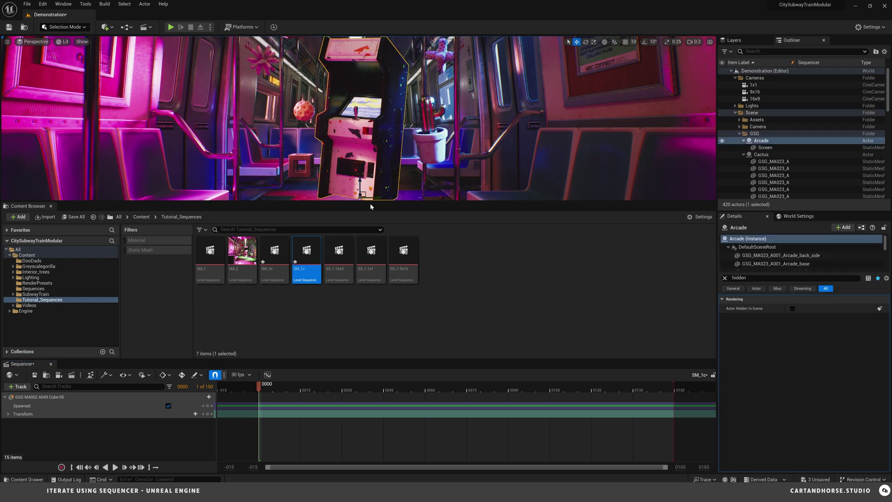
pyautogui.moveTo(757, 144); pyautogui.dragTo(260, 418)
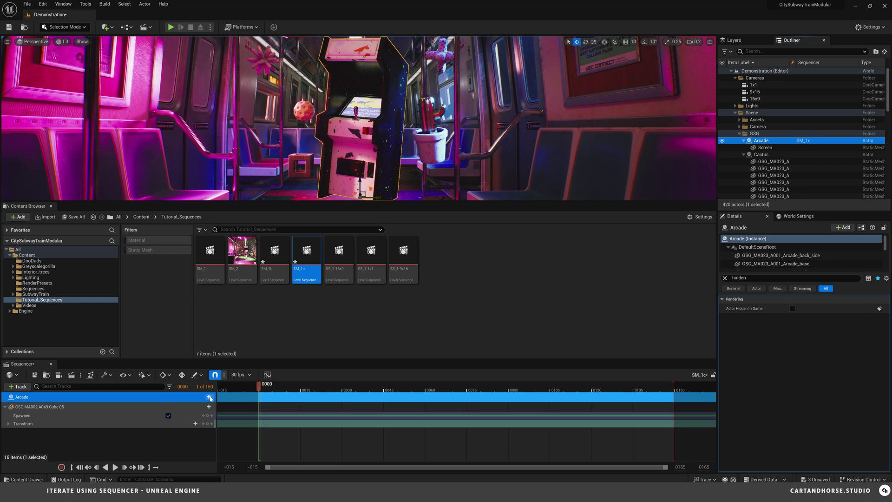
pyautogui.click(209, 397)
pyautogui.click(240, 390)
pyautogui.click(168, 406)
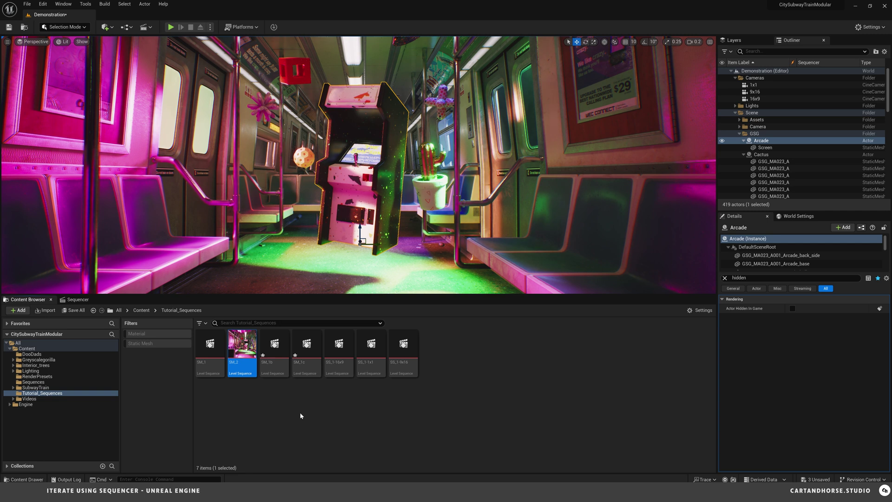
# Open the Movie Render Queue and replace the SM_2 job with SS-1-16x9.
pyautogui.click(78, 299)
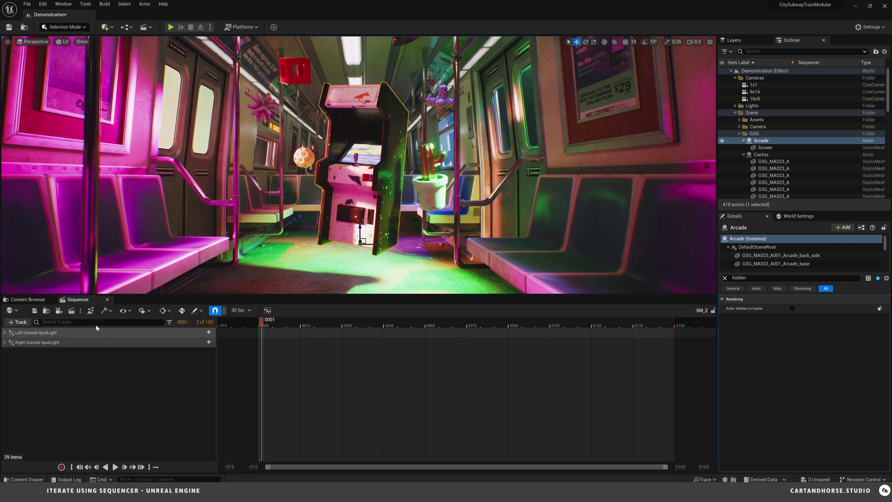
pyautogui.click(71, 310)
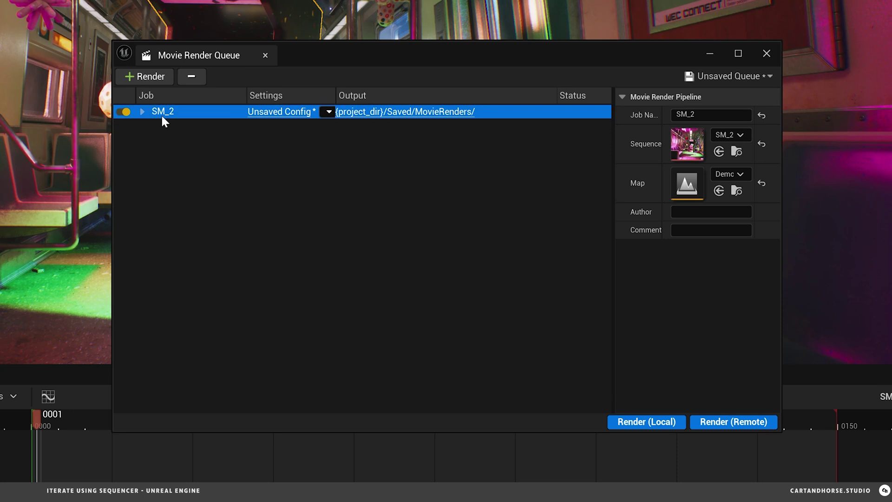
pyautogui.press('Delete')
pyautogui.click(164, 74)
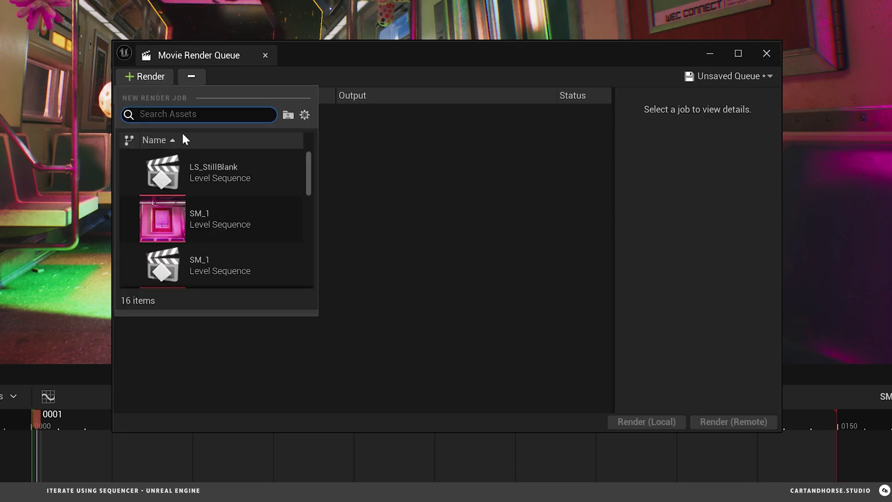
pyautogui.scroll(-5, 233, 229)
pyautogui.scroll(-3, 253, 238)
pyautogui.click(219, 249)
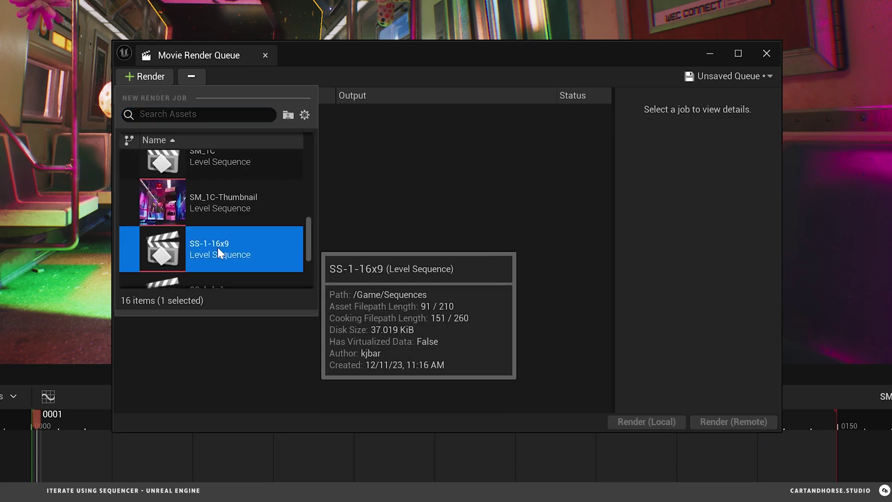
# Queue SS-1-1x1 and SS_1-9x16 as additional render jobs.
pyautogui.click(136, 82)
pyautogui.scroll(-5, 229, 272)
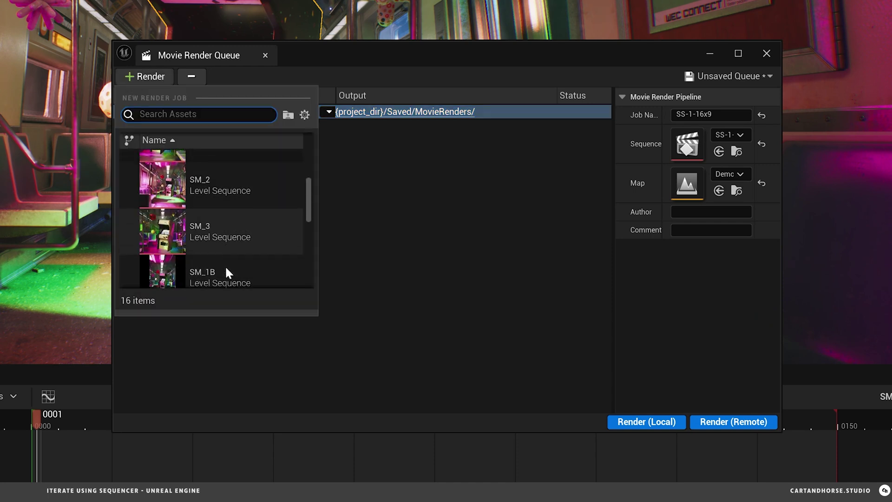
pyautogui.click(232, 274)
pyautogui.click(145, 82)
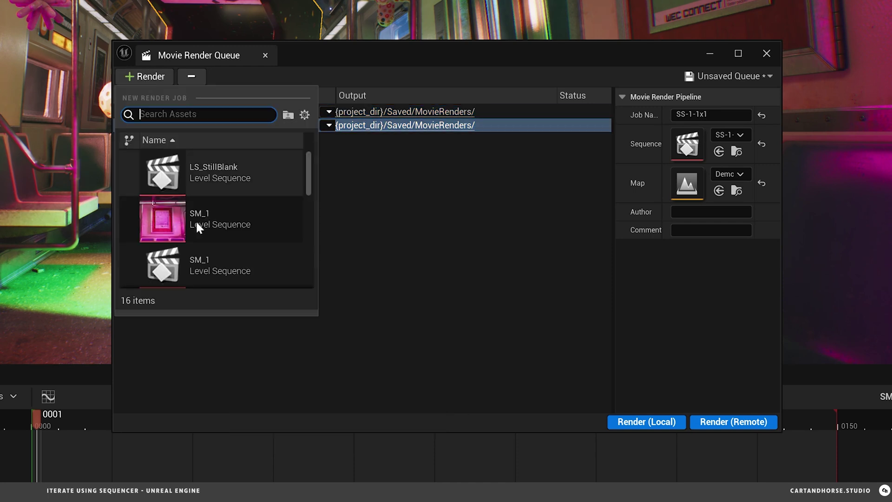
pyautogui.scroll(-8, 221, 279)
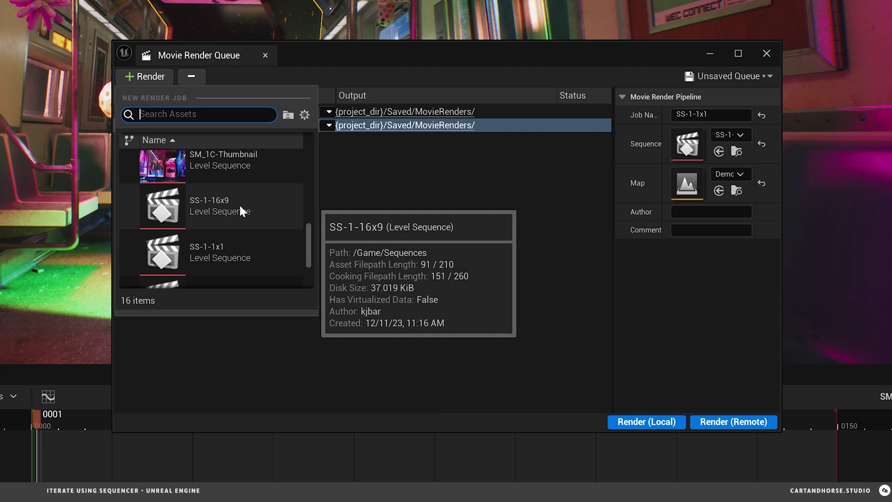
pyautogui.scroll(-1, 242, 233)
pyautogui.scroll(-2, 251, 254)
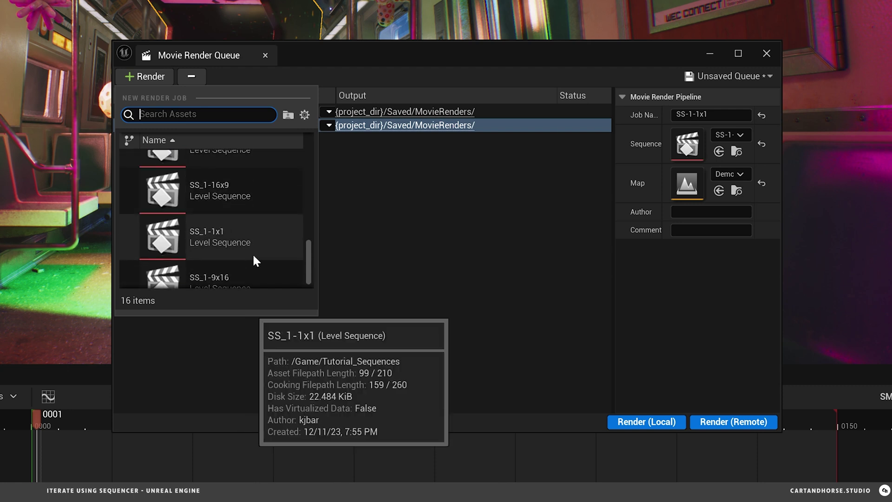
pyautogui.click(254, 254)
# Save the SS-1-16x9 job's config as the HD_16x9 preset in RenderPresets and accept it.
pyautogui.click(287, 114)
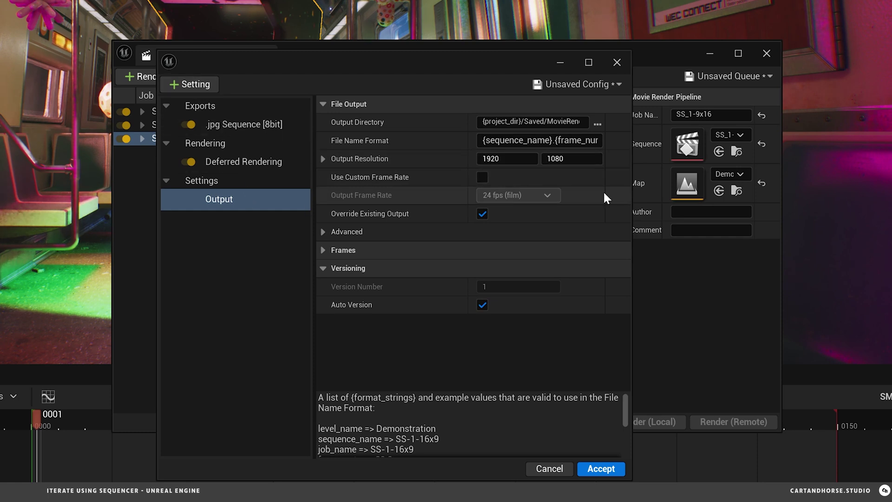
pyautogui.click(614, 84)
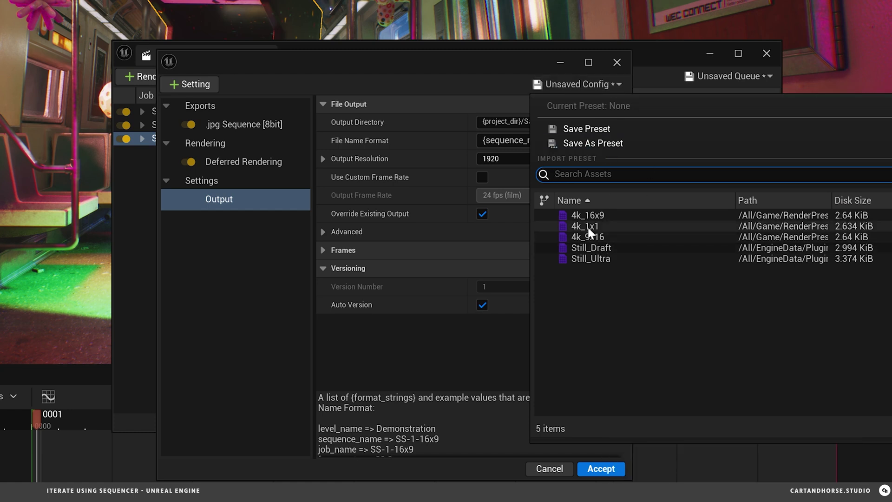
pyautogui.click(606, 141)
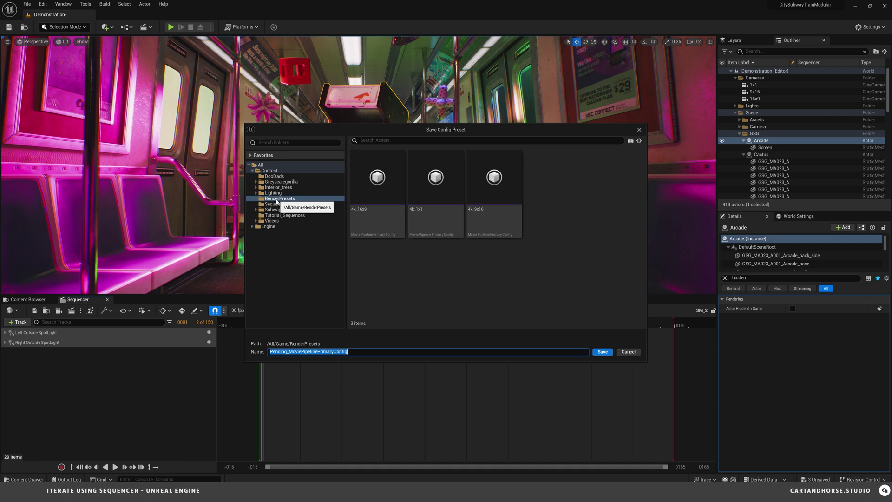
pyautogui.write('HD_16x9')
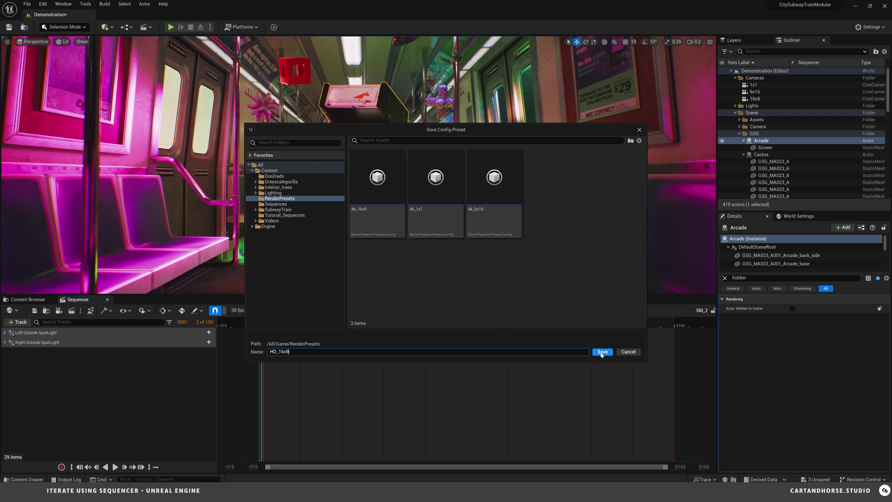
pyautogui.click(603, 353)
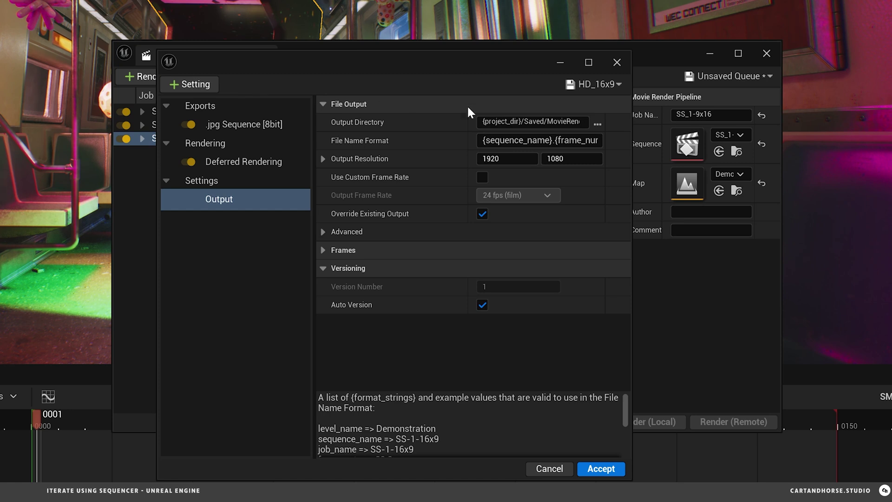
pyautogui.click(601, 469)
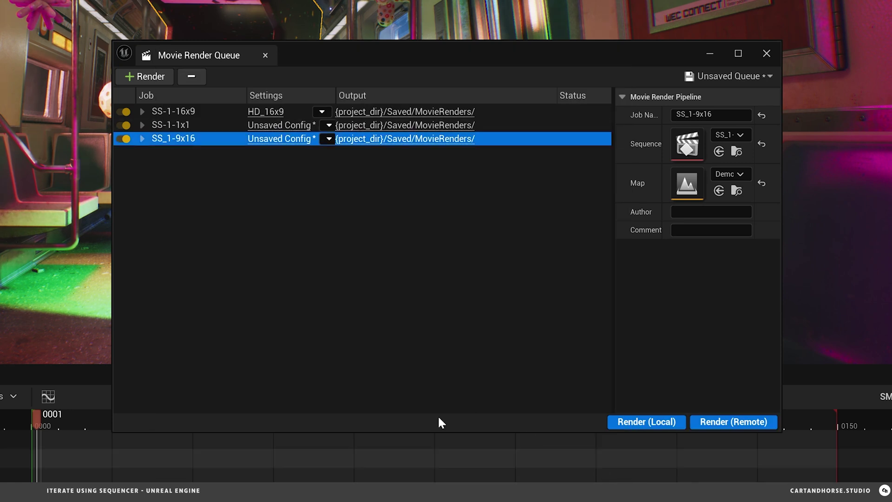
# Pick 4k_1x1 for SS-1-1x1 and 4k_9x16 for SS_1-9x16 in the Settings dropdowns.
pyautogui.click(330, 126)
pyautogui.scroll(-2, 465, 280)
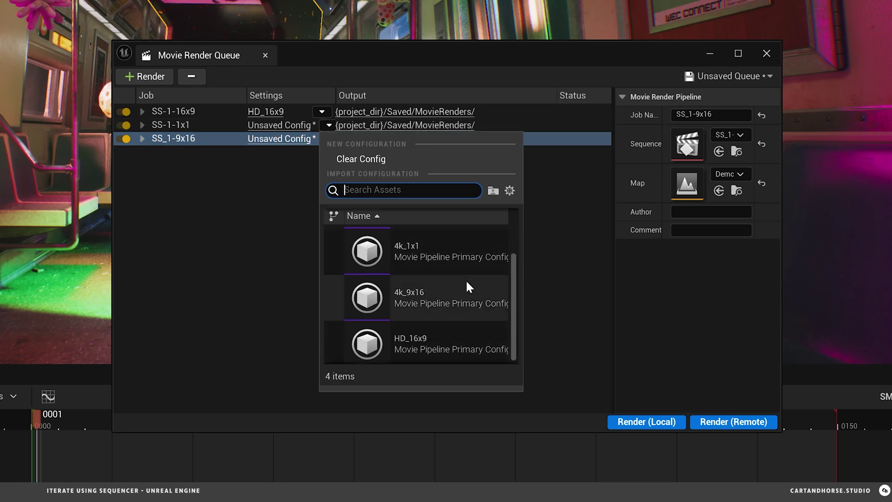
pyautogui.scroll(2, 465, 280)
pyautogui.scroll(-1, 423, 276)
pyautogui.click(424, 278)
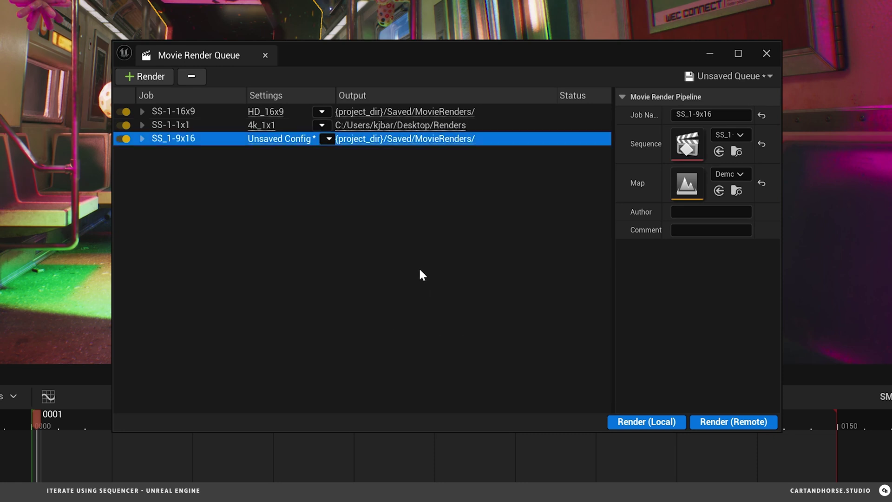
pyautogui.click(328, 139)
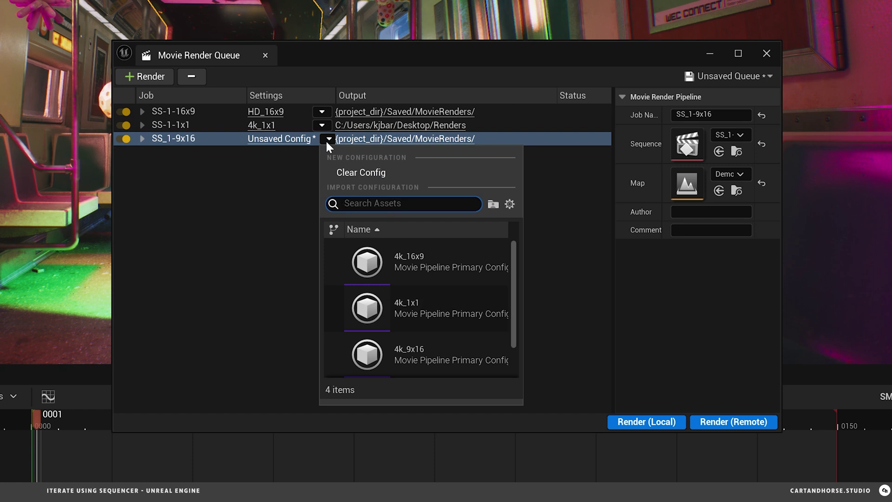
pyautogui.scroll(-1, 428, 274)
pyautogui.click(434, 339)
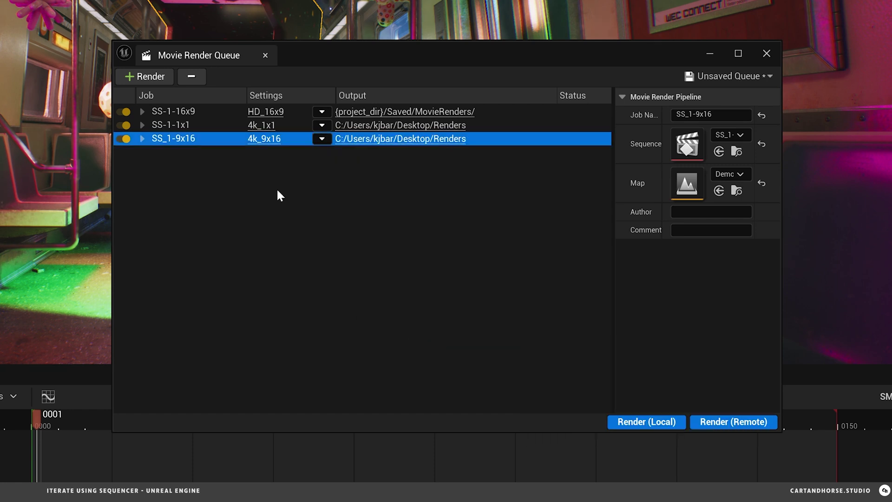